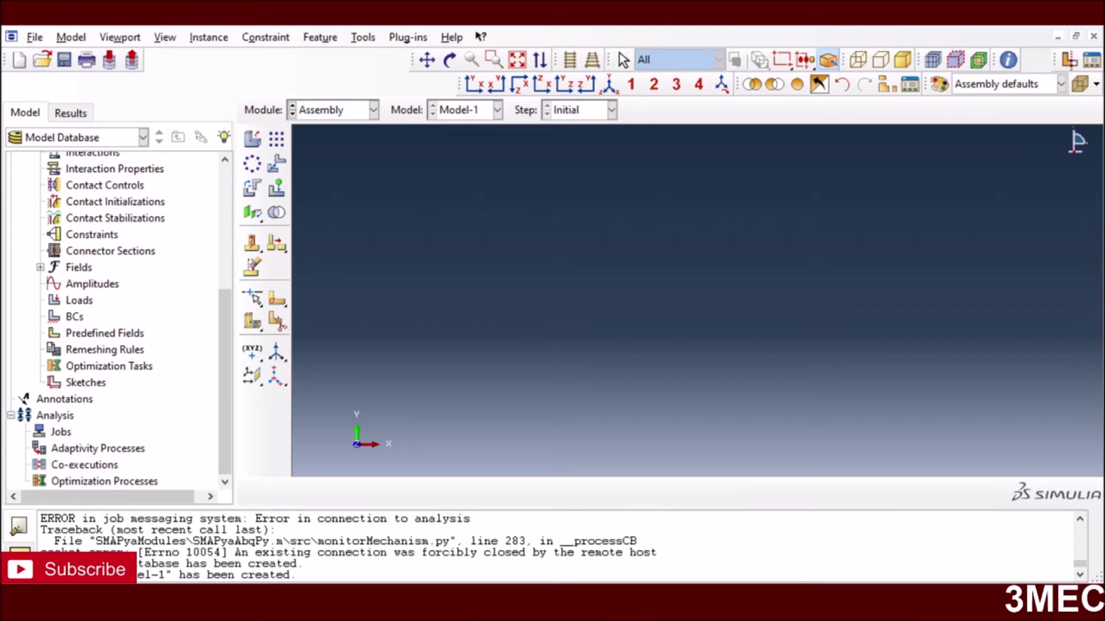
In the Part module, create a 3D deformable solid extrusion part named Column
left_click(372, 114)
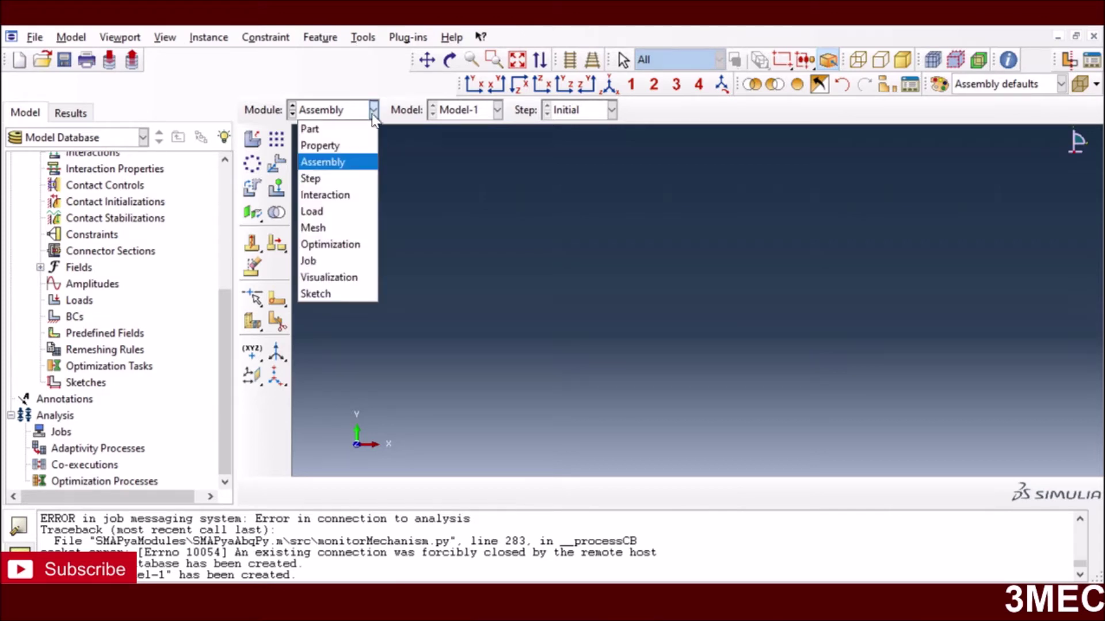
left_click(335, 129)
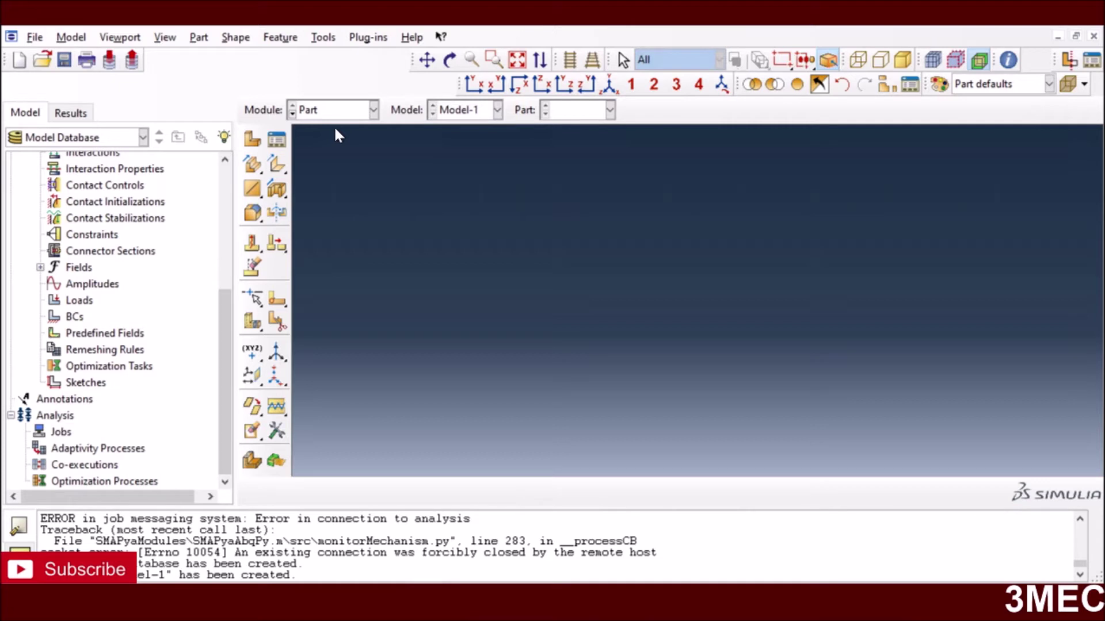
left_click(252, 139)
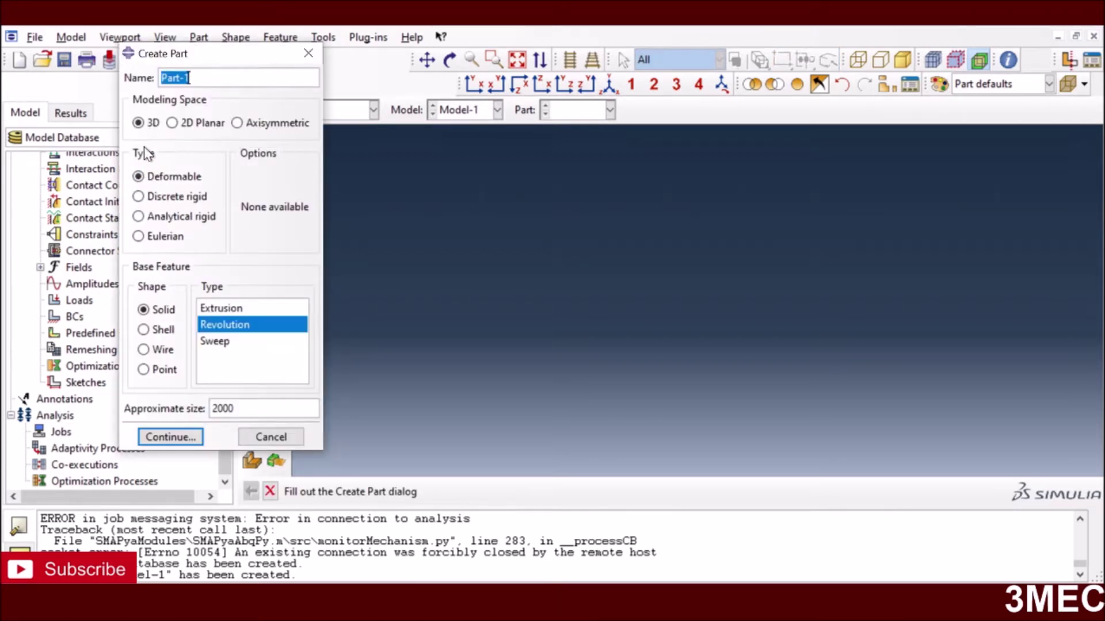
type("Column")
left_click(155, 176)
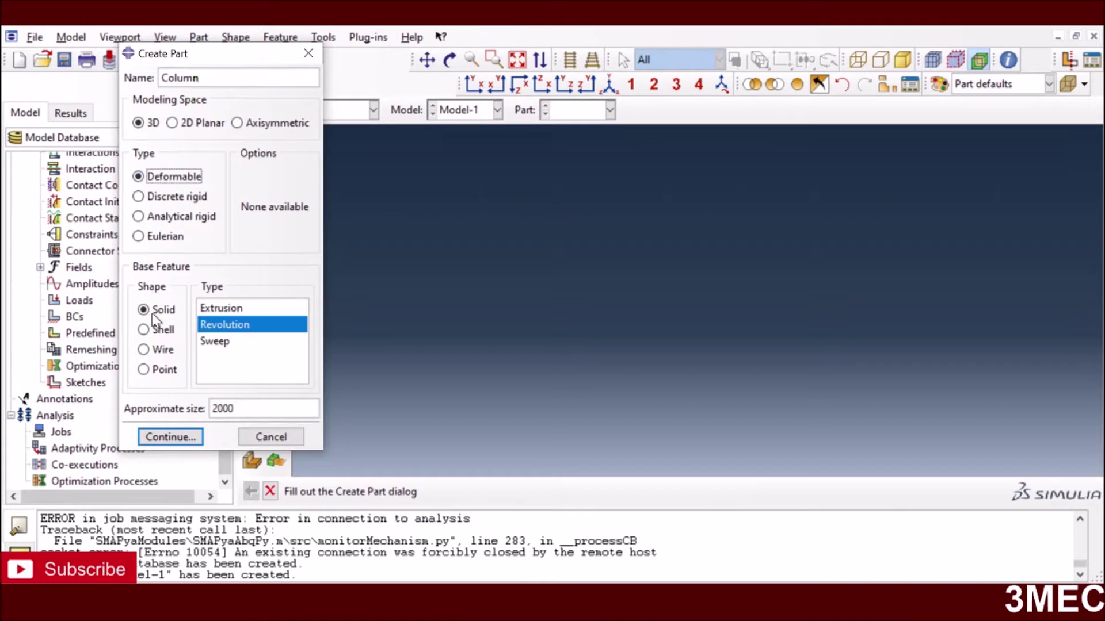
left_click(221, 308)
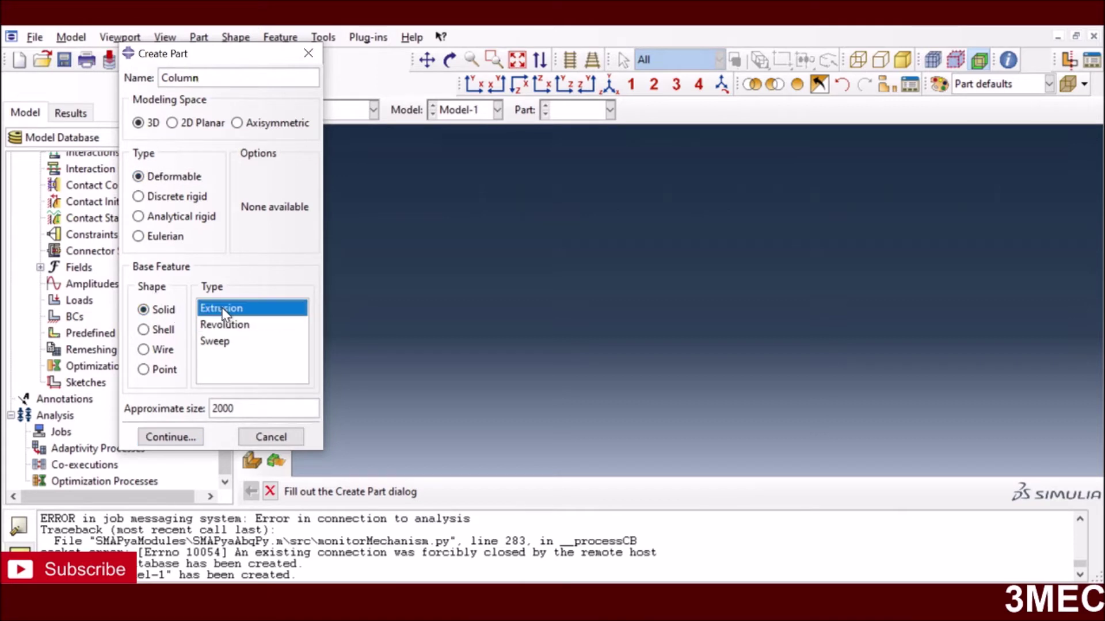
left_click(182, 440)
Sketch two concentric circles centred at 0,0, with perimeter points at 100,0 and 120,0
left_click(251, 166)
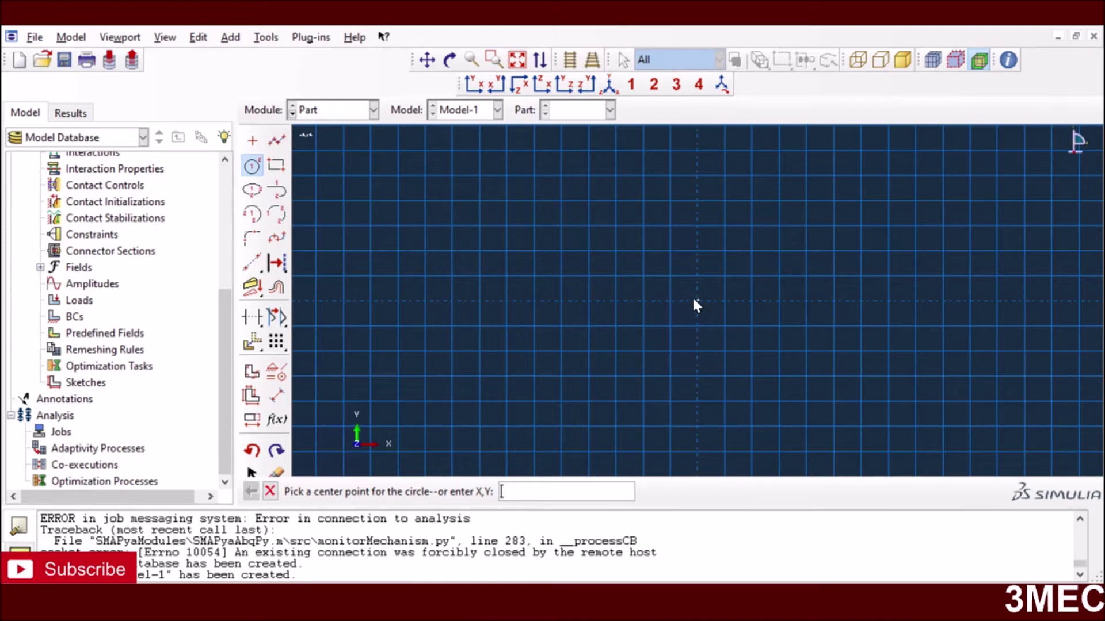
type("0,0")
key("Return")
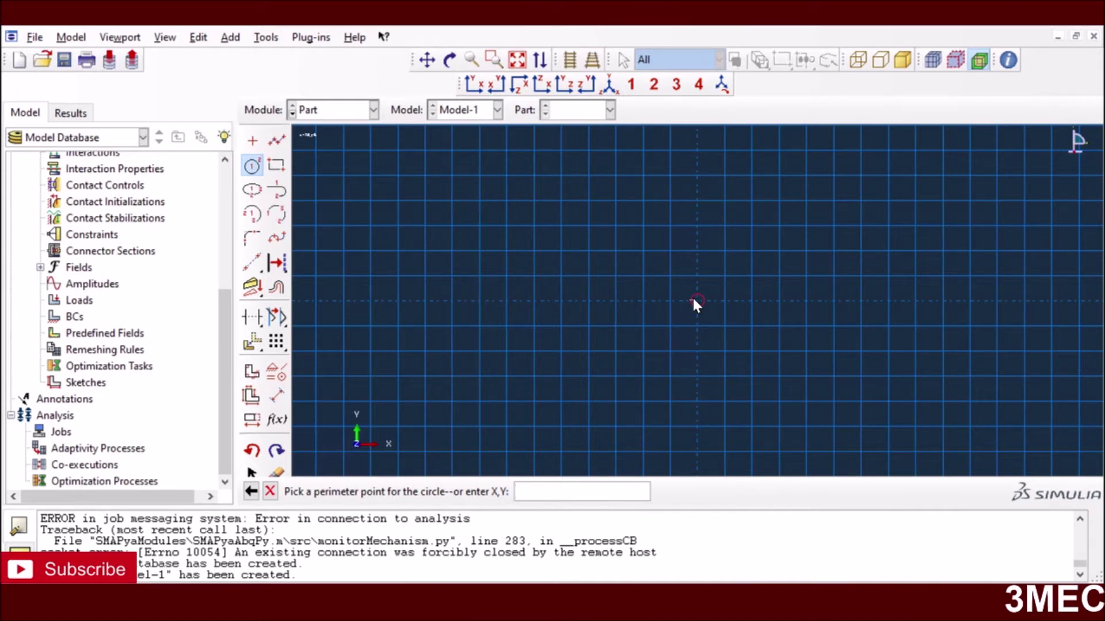
type("100,0")
key("Return")
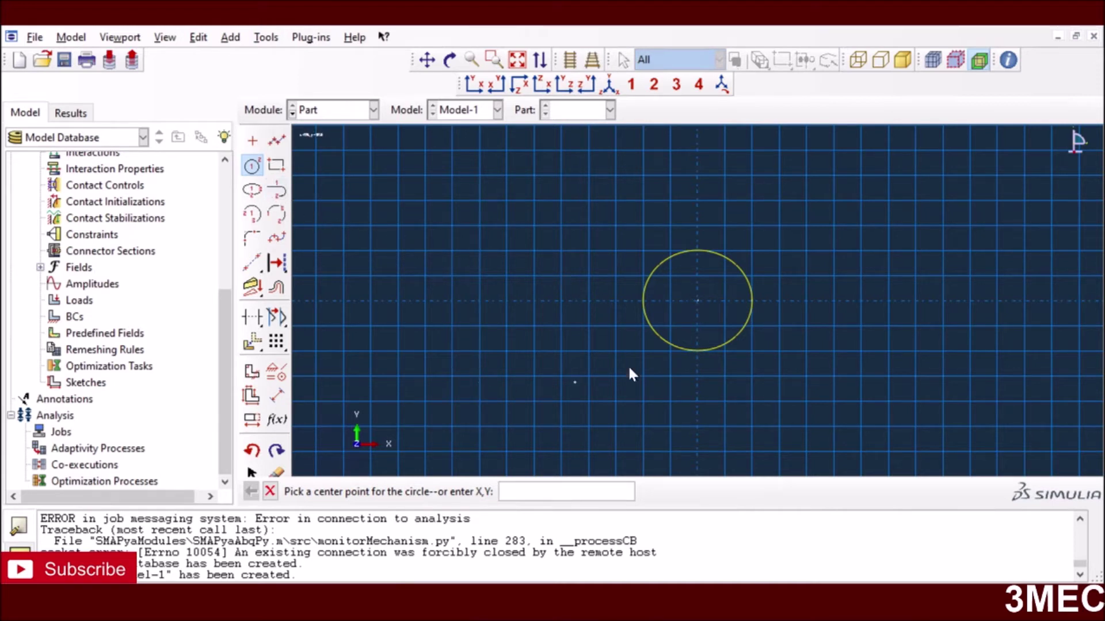
left_click(698, 299)
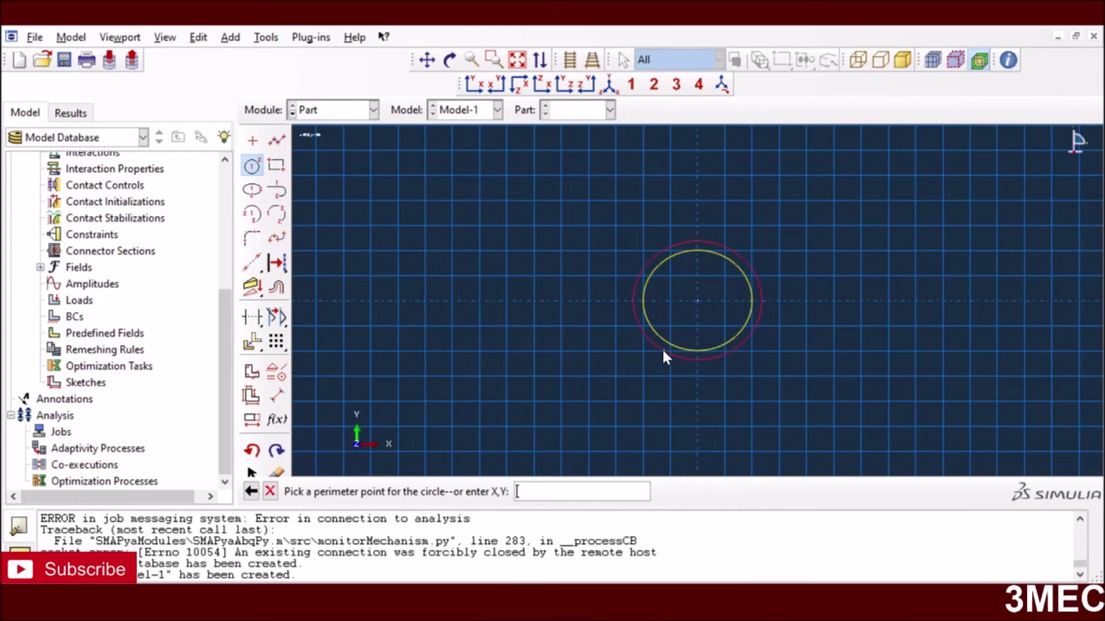
type("120,0")
key("Return")
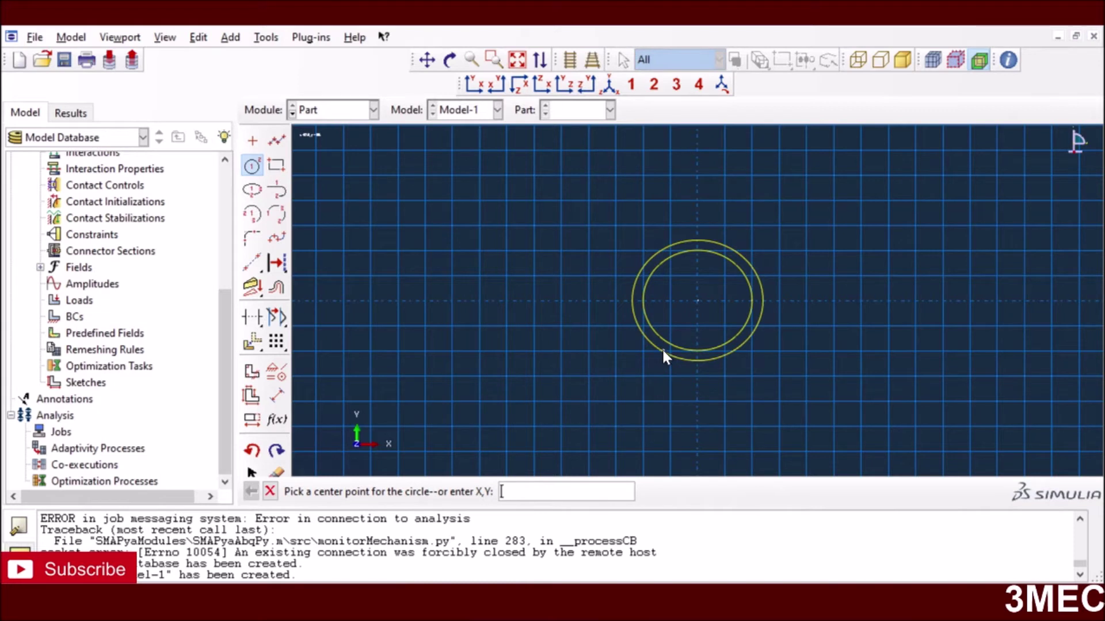
left_click(269, 492)
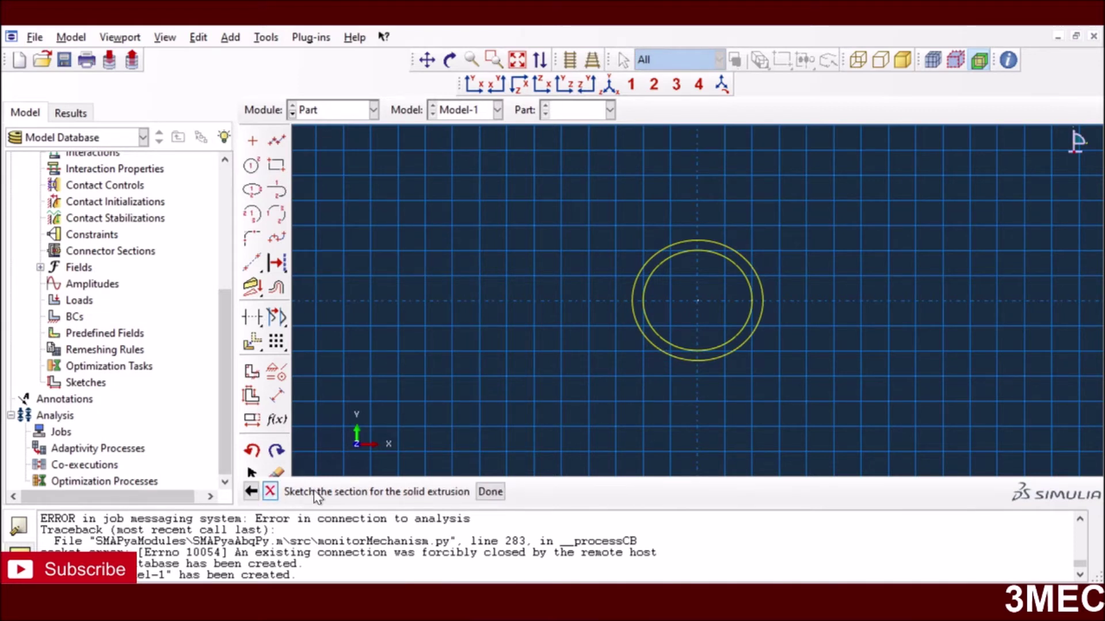
Finish the ring section and extrude it to a blind depth to form the hollow column
left_click(489, 491)
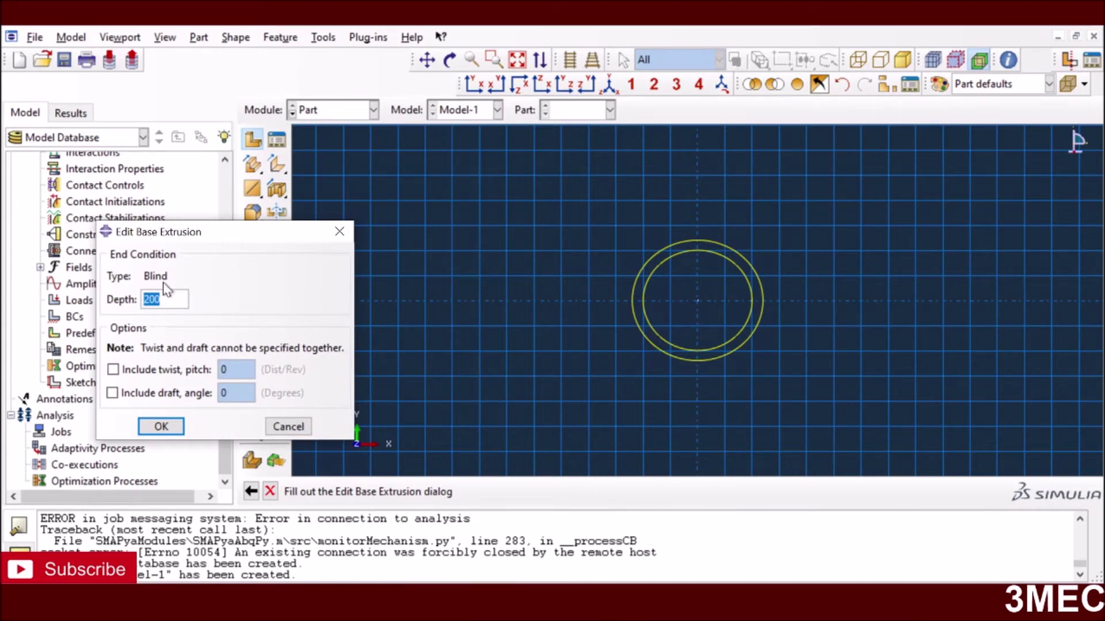
type("72")
key("Return")
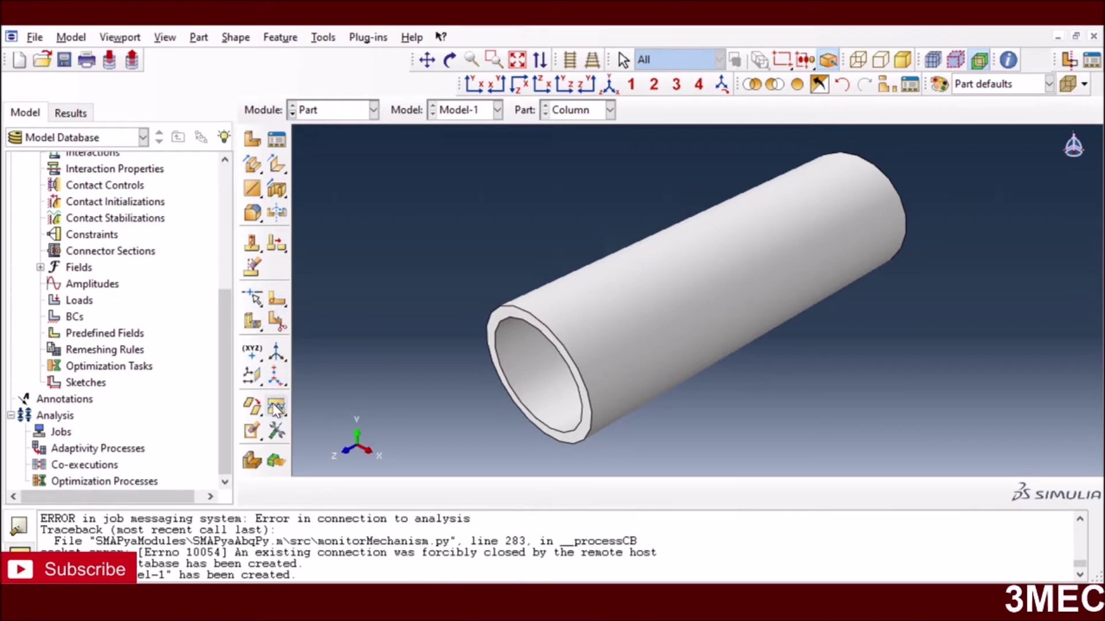
In the Assembly module, create an independent (mesh on instance) instance of the Column part
left_click(346, 116)
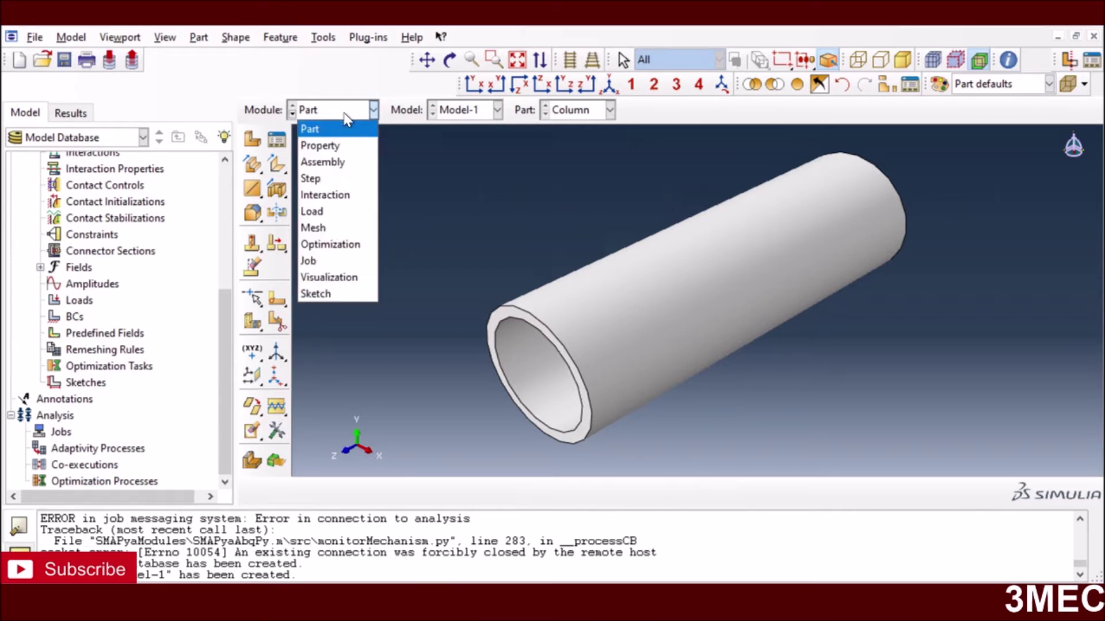
left_click(326, 163)
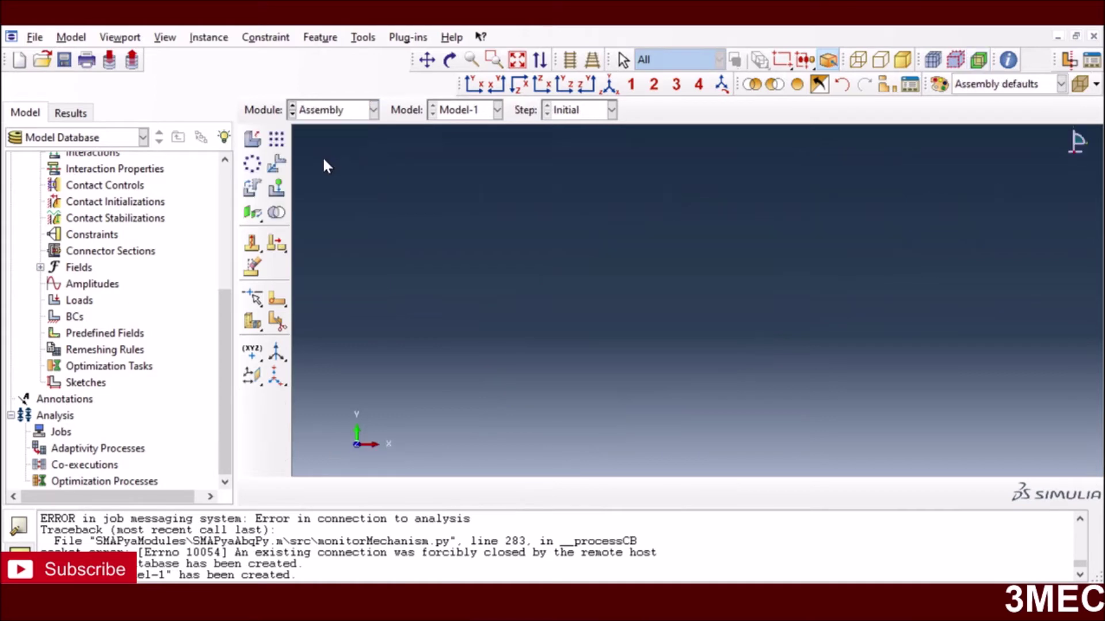
left_click(251, 138)
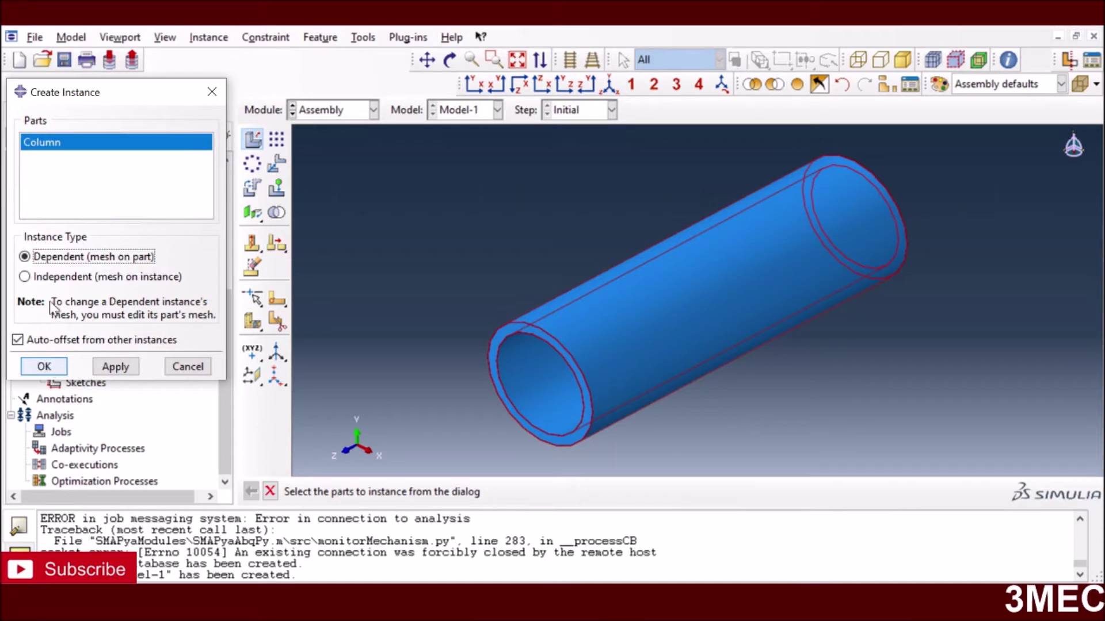
left_click(67, 282)
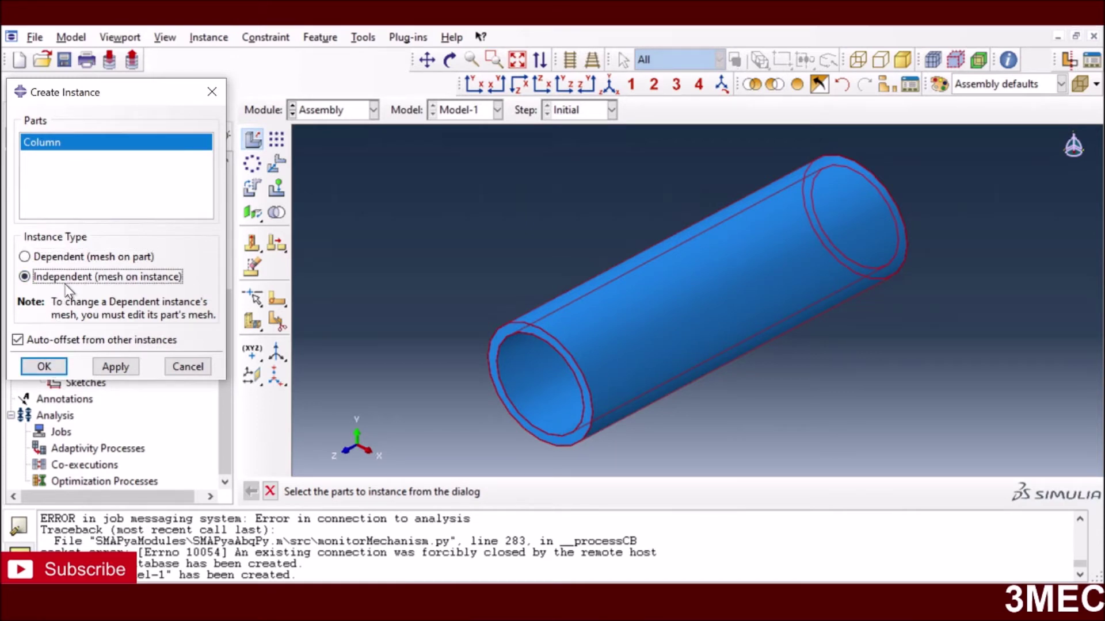
left_click(56, 372)
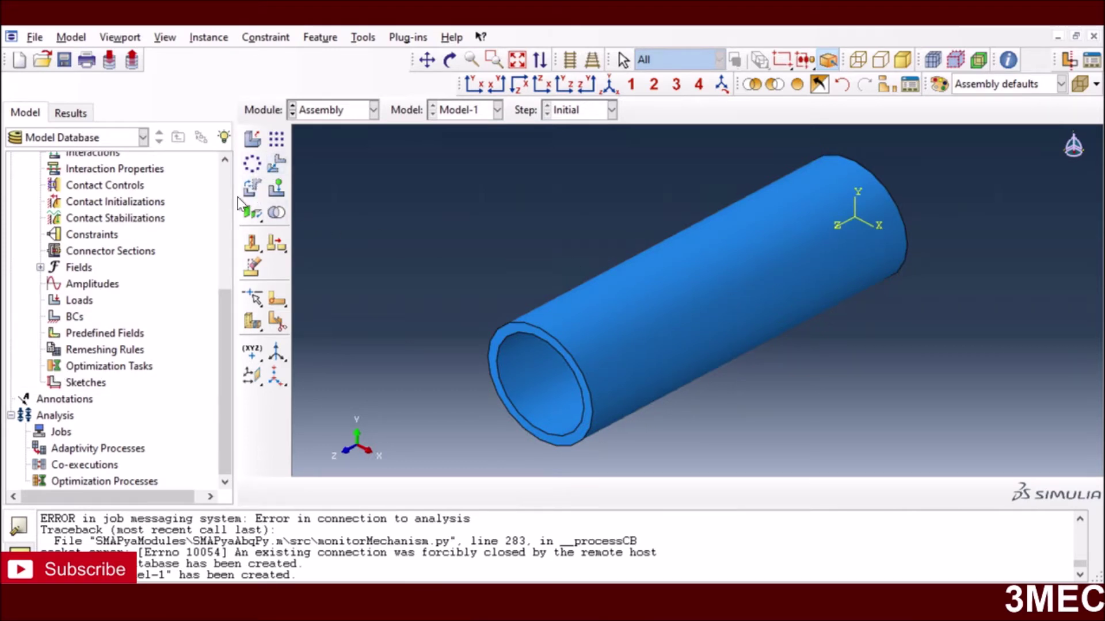
Rotate the column instance 90 degrees about the Y axis through the origin and accept its new position
left_click(252, 187)
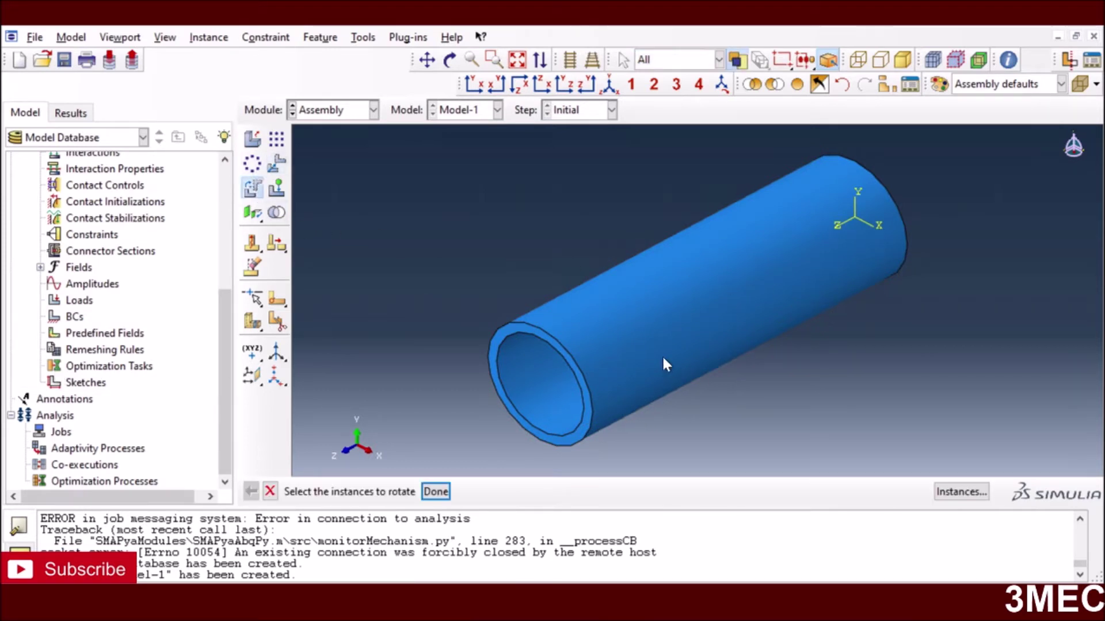
left_click(846, 217)
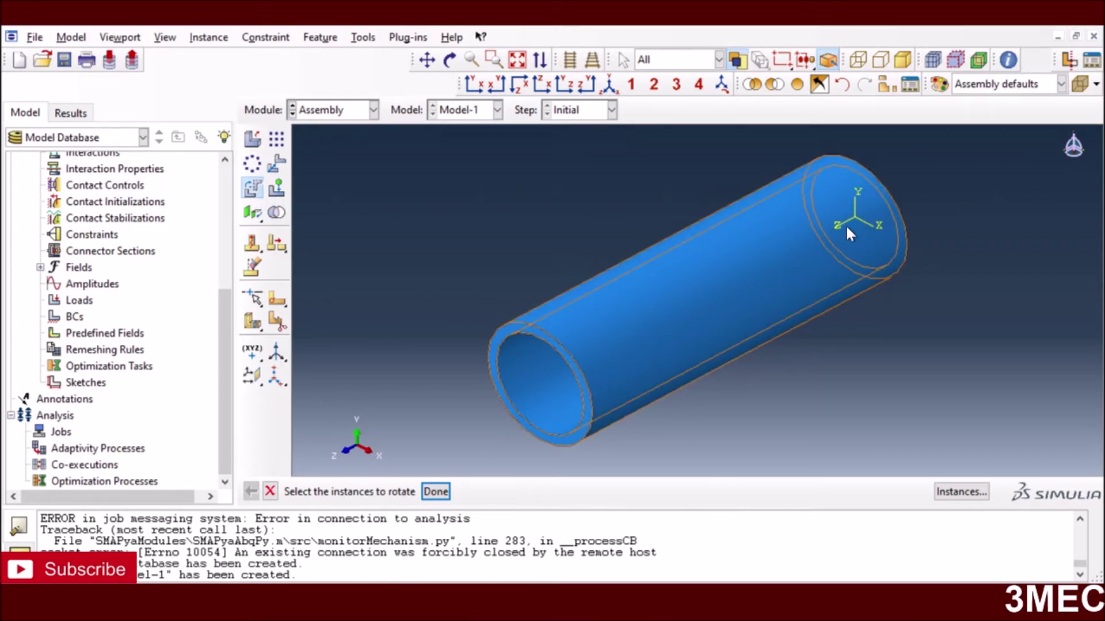
left_click(435, 491)
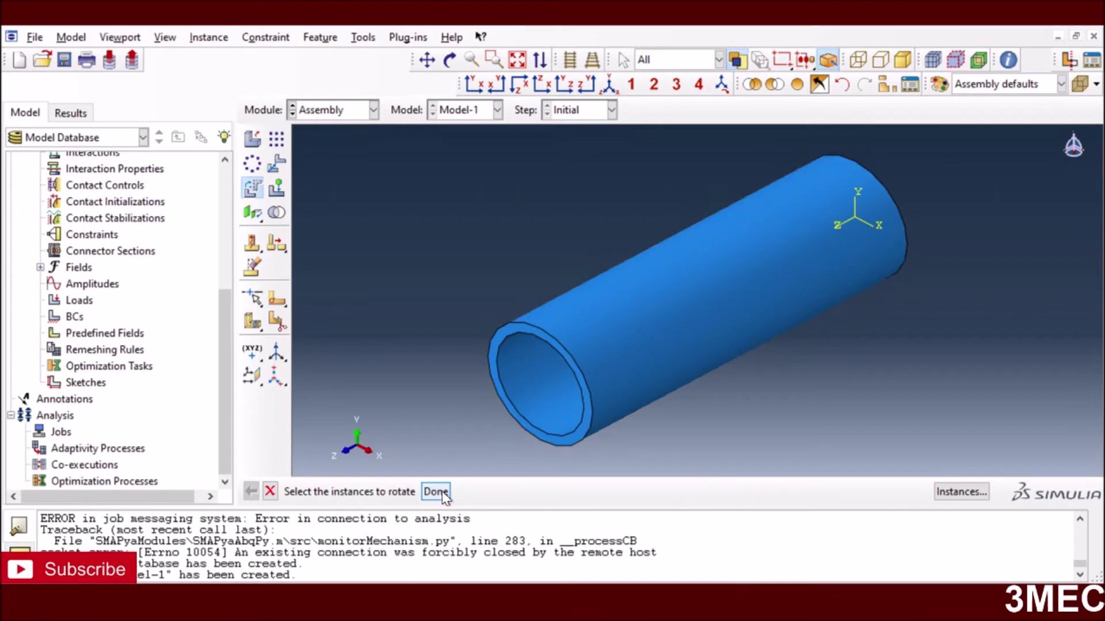
left_click(672, 371)
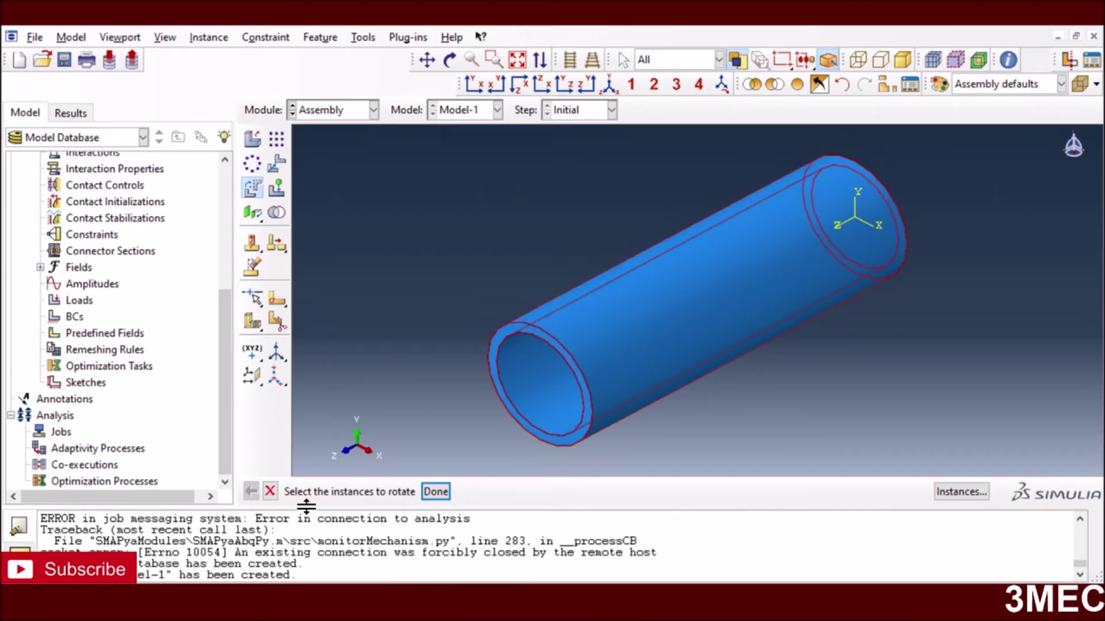
left_click(435, 493)
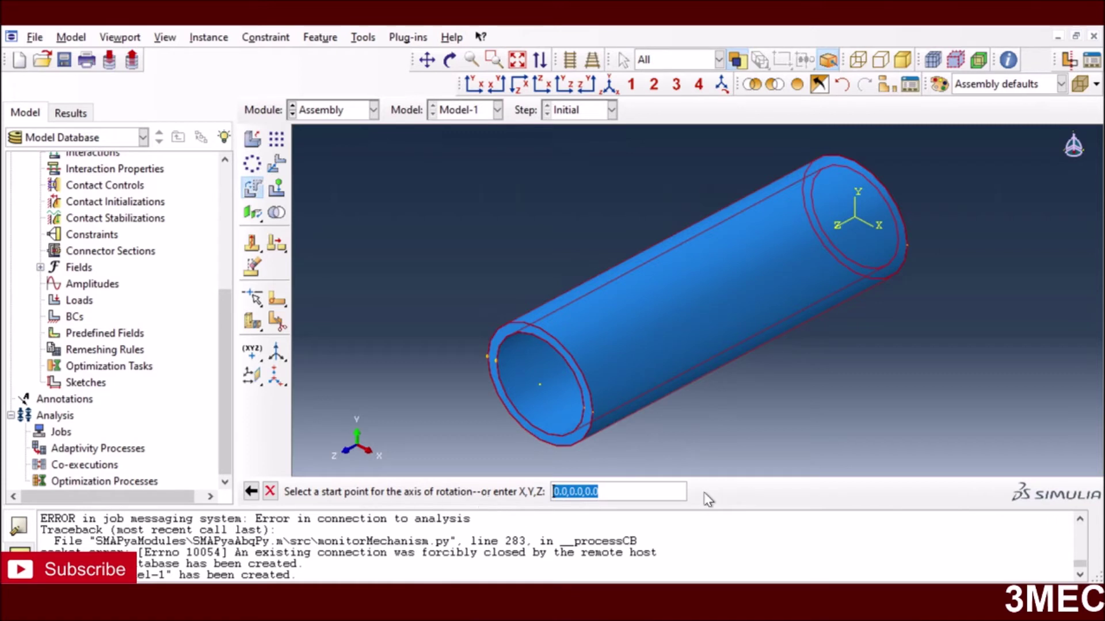
key("Return")
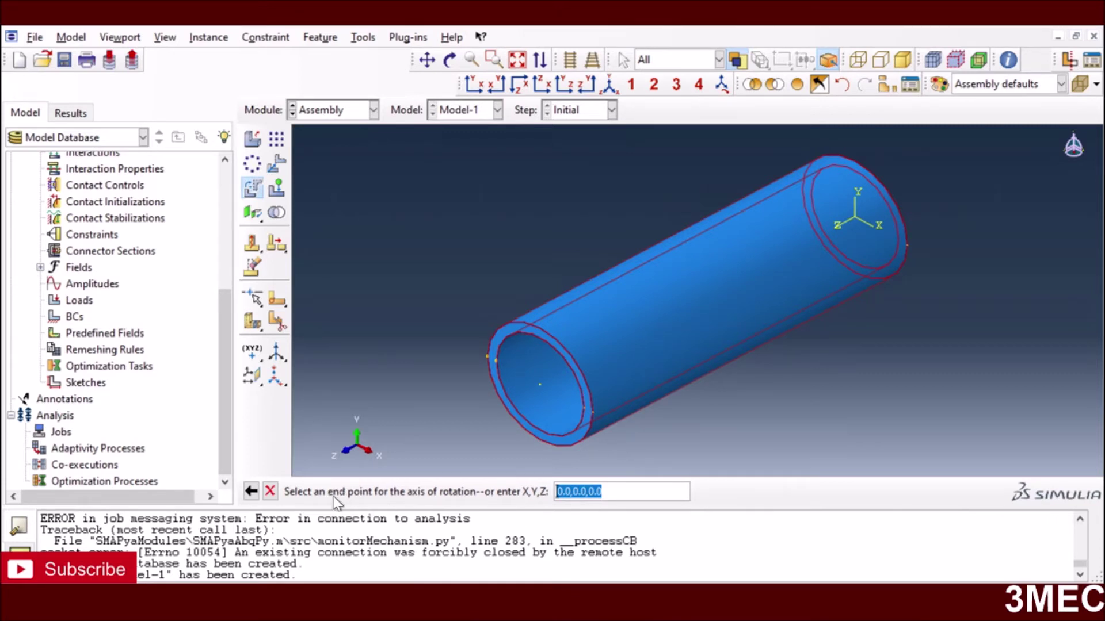
left_click(578, 492)
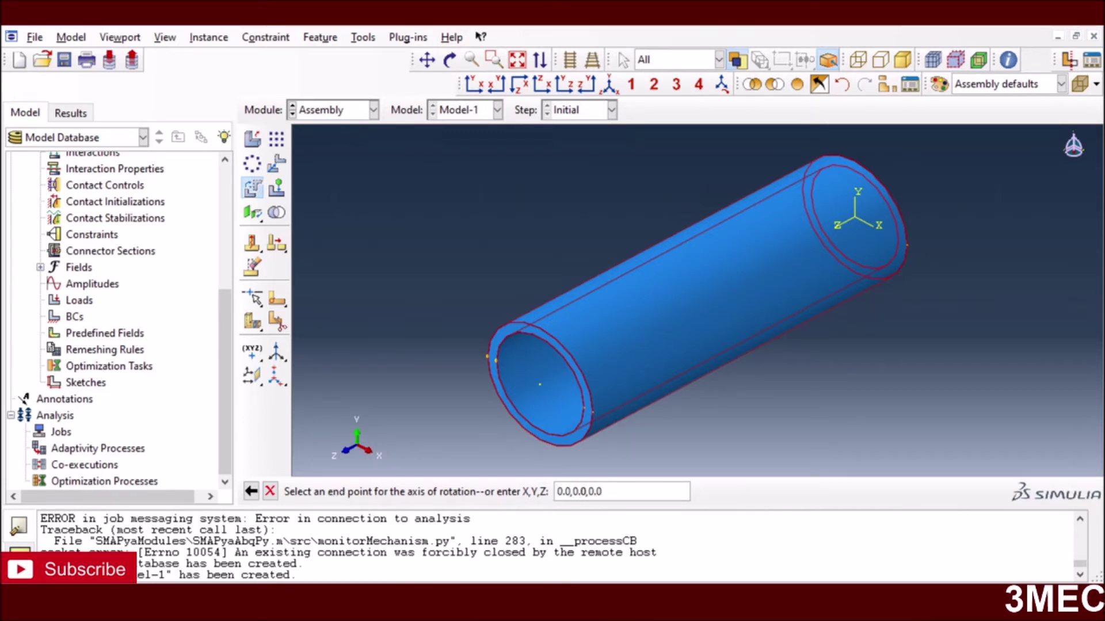
key("Delete")
type("1")
key("Return")
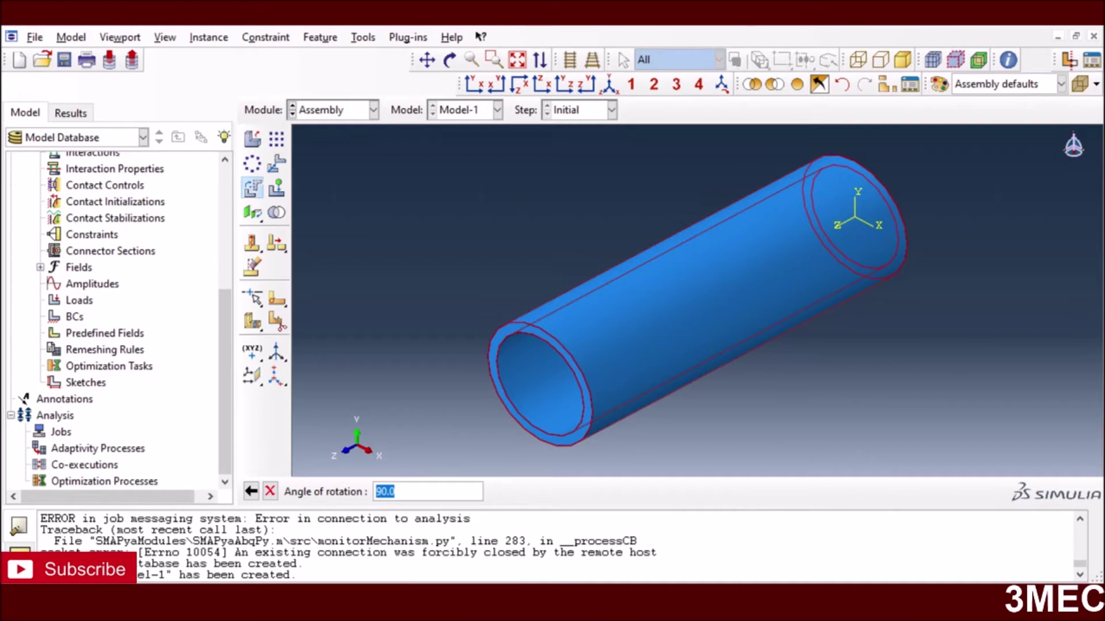
left_click(438, 492)
key("Return")
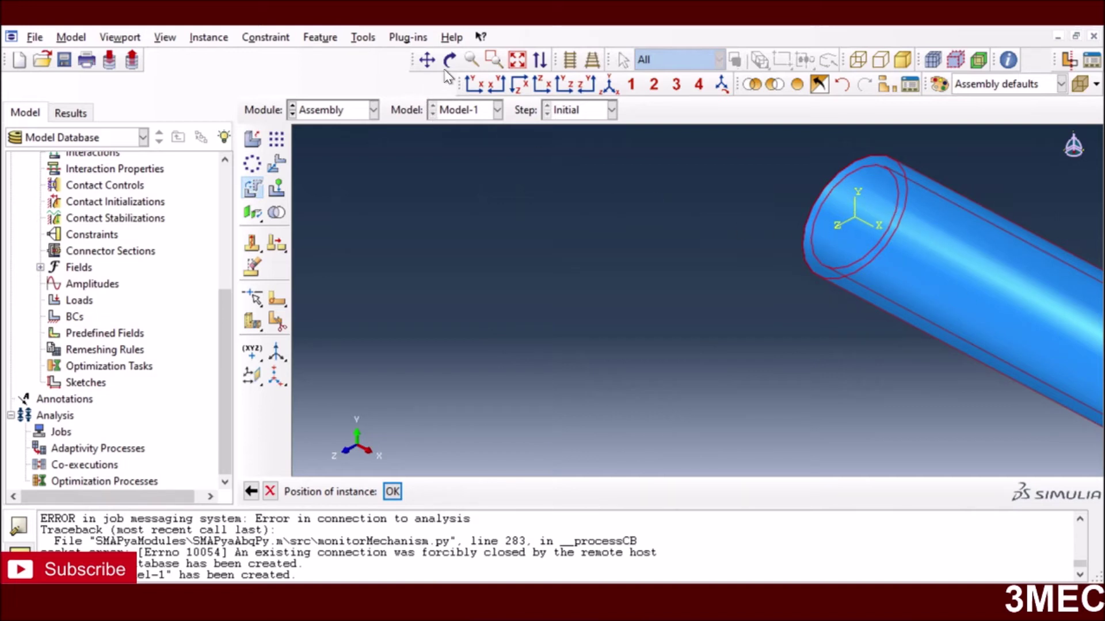
left_click(517, 59)
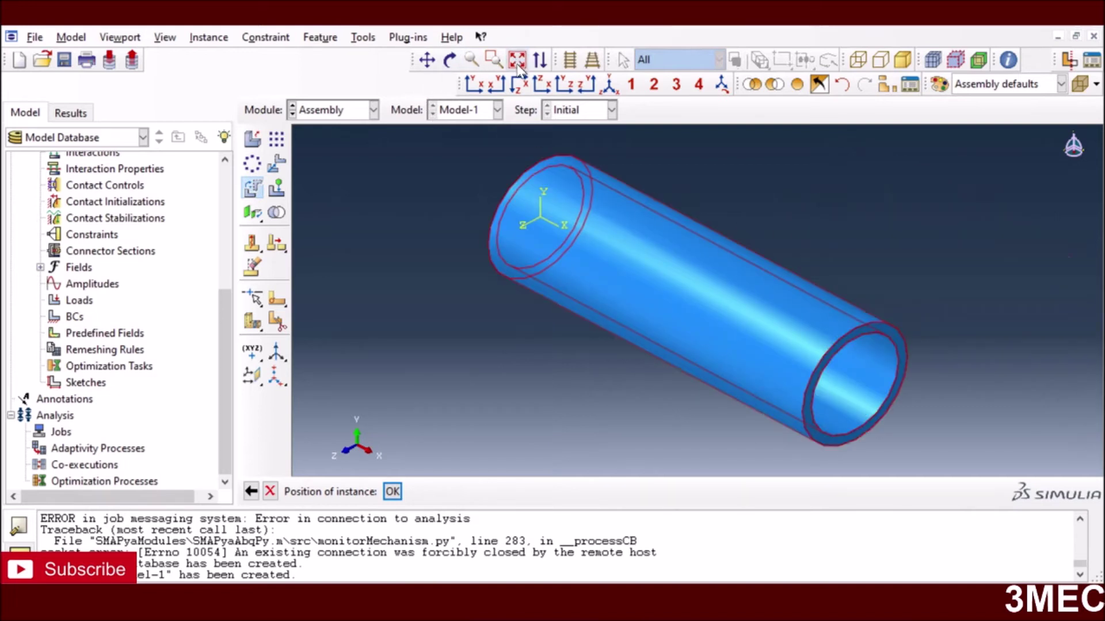
left_click(392, 491)
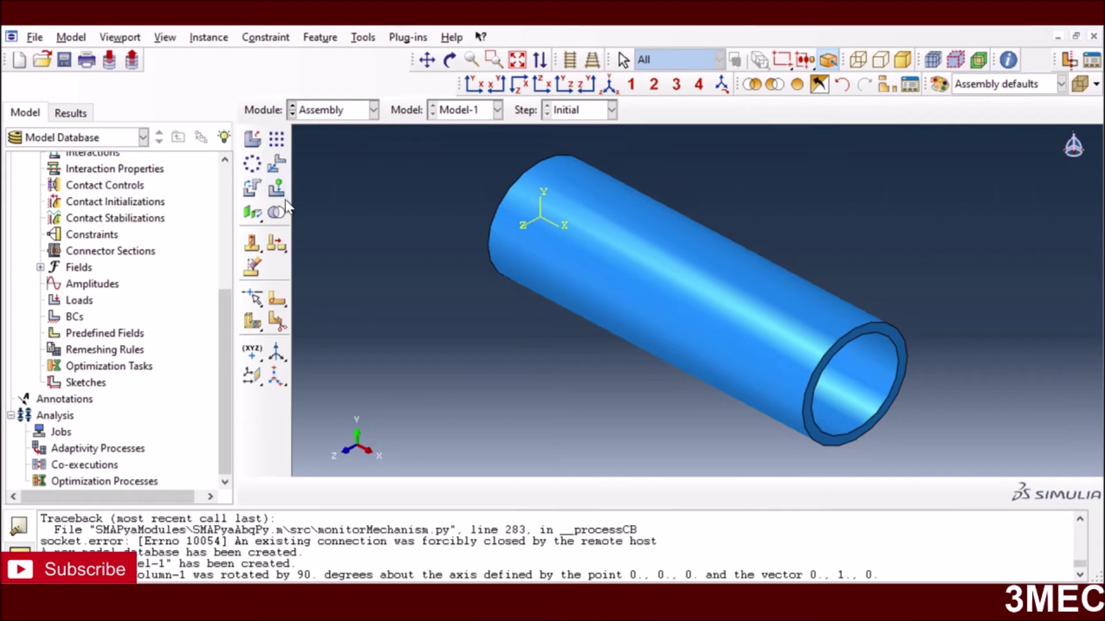
Select the column instance for rotation and define the rotation axis from 0.0,0.0,0.0 to 0.0,0.0,1.0
left_click(252, 187)
left_click(610, 267)
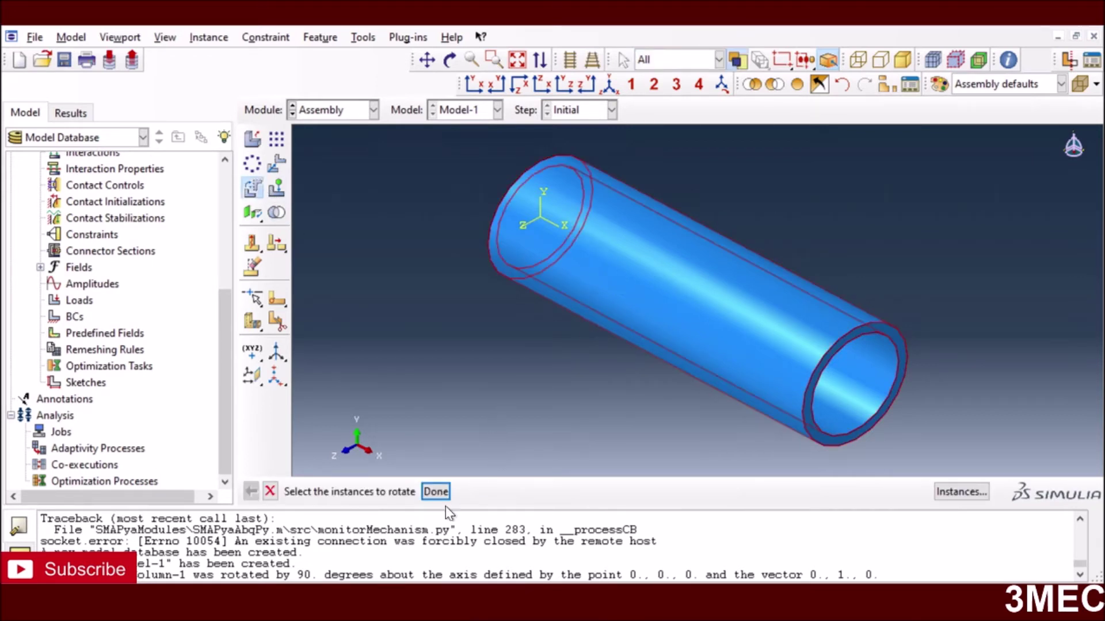
left_click(436, 491)
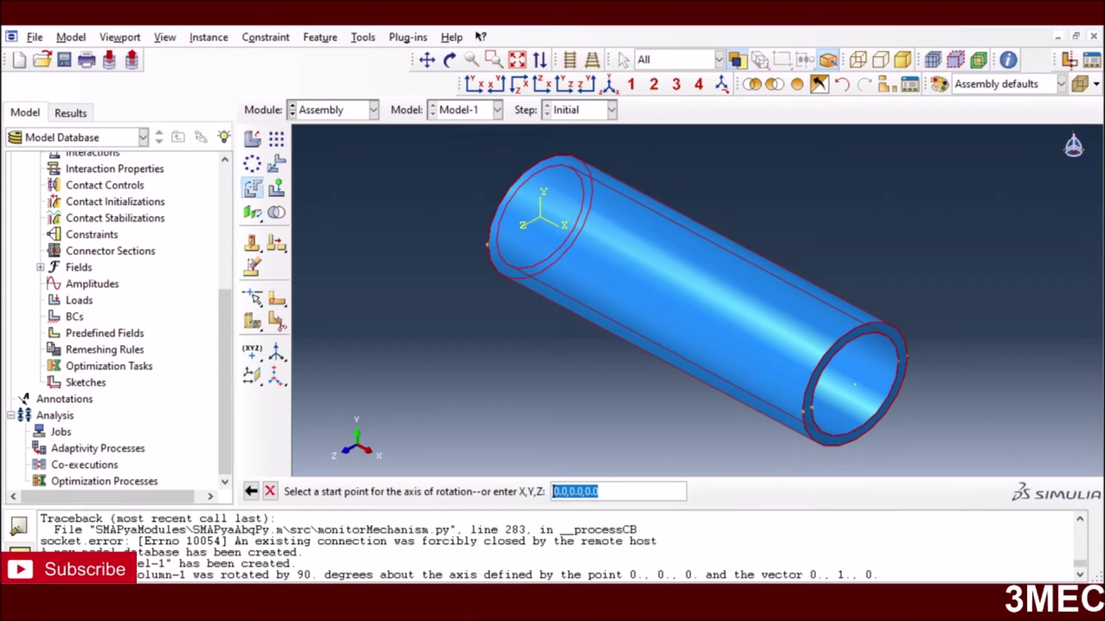
key("Return")
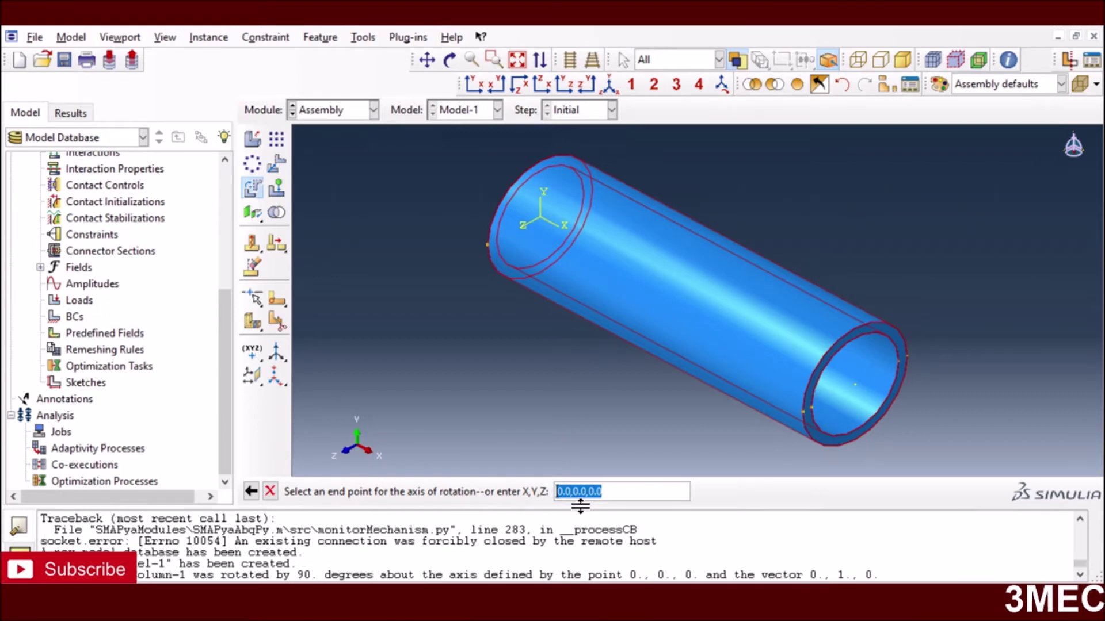
left_click(592, 492)
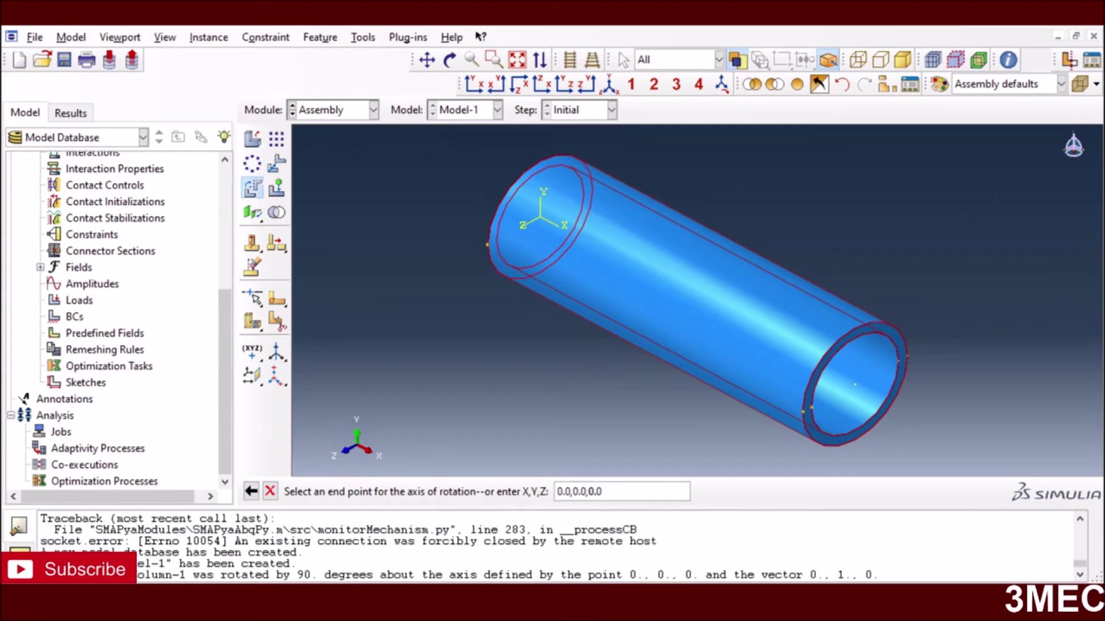
key("BackSpace")
key("BackSpace")
key("BackSpace")
type("1.0")
key("Return")
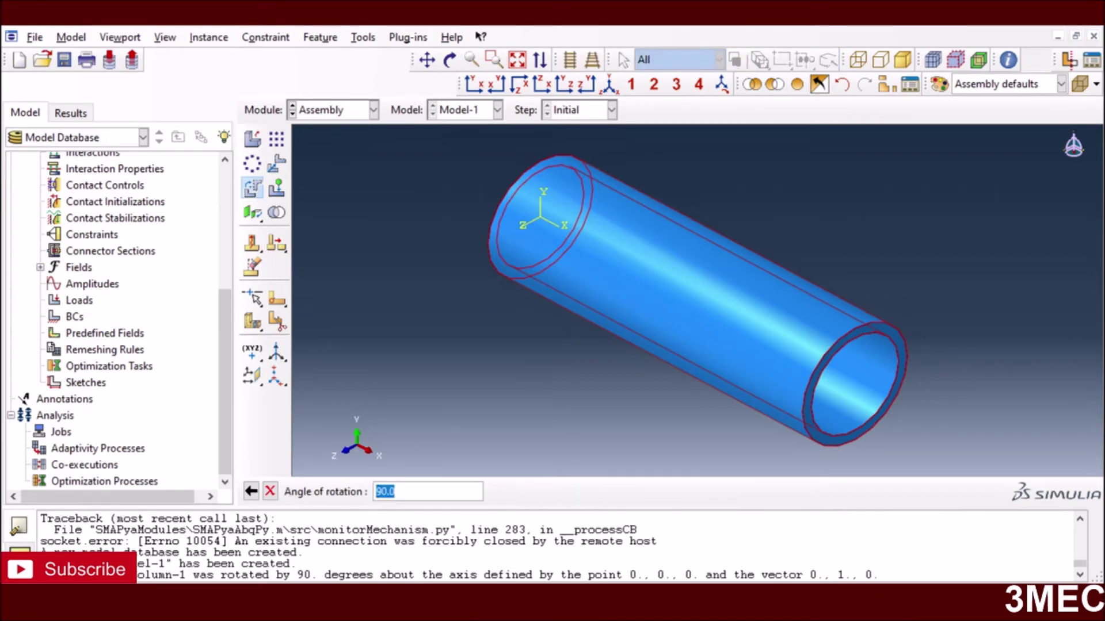
Set the rotation angle to 80 degrees and accept the column instance's new position
type("8")
key("Return")
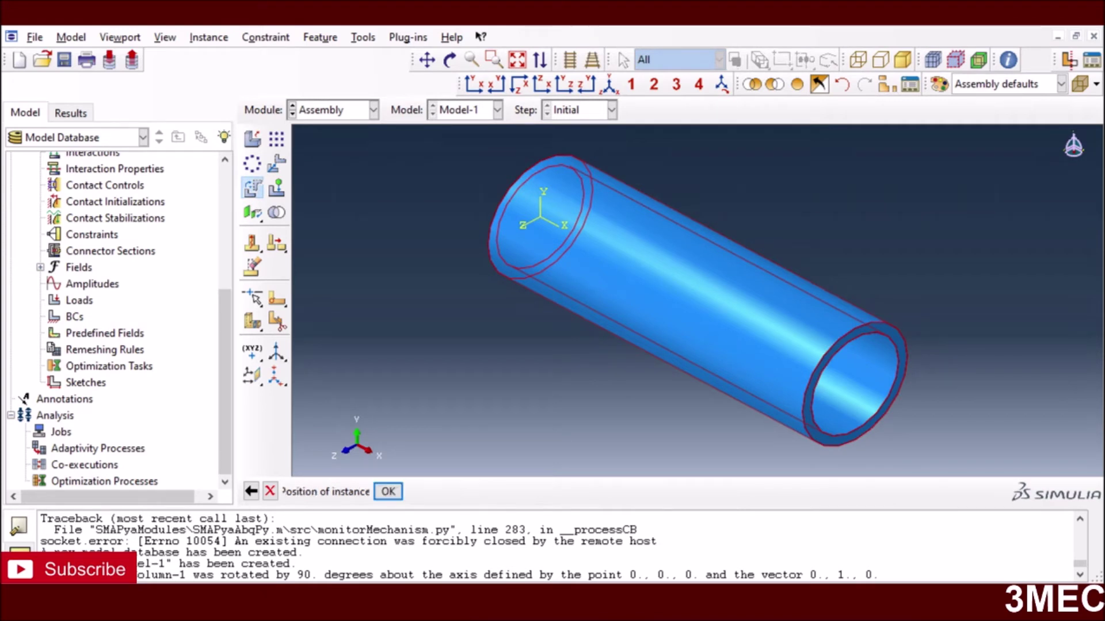
left_click(515, 63)
left_click(474, 85)
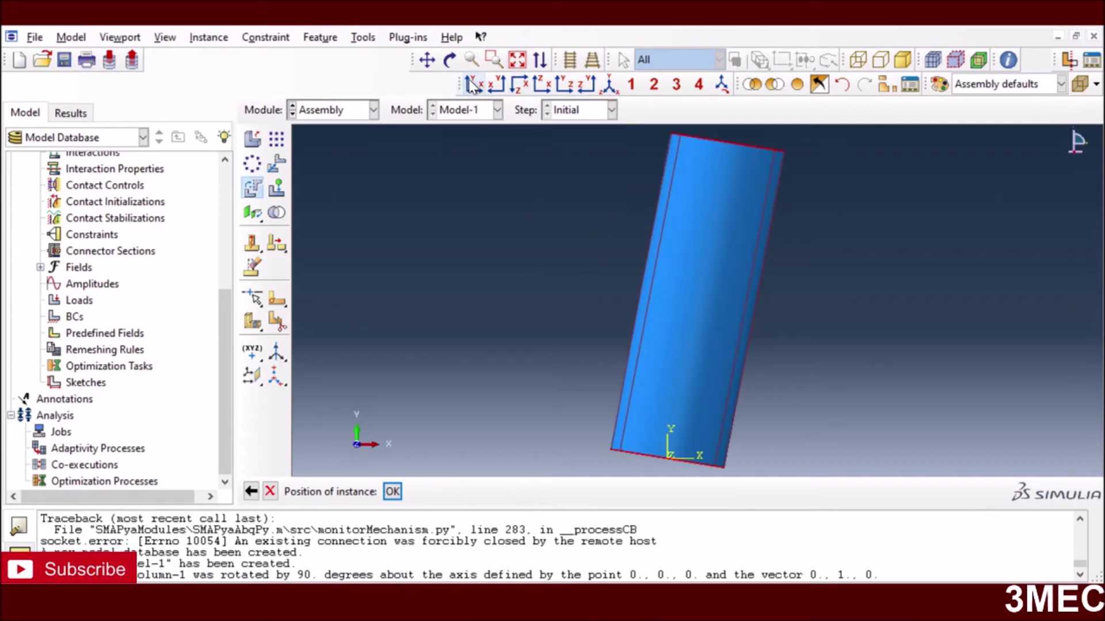
left_click(392, 493)
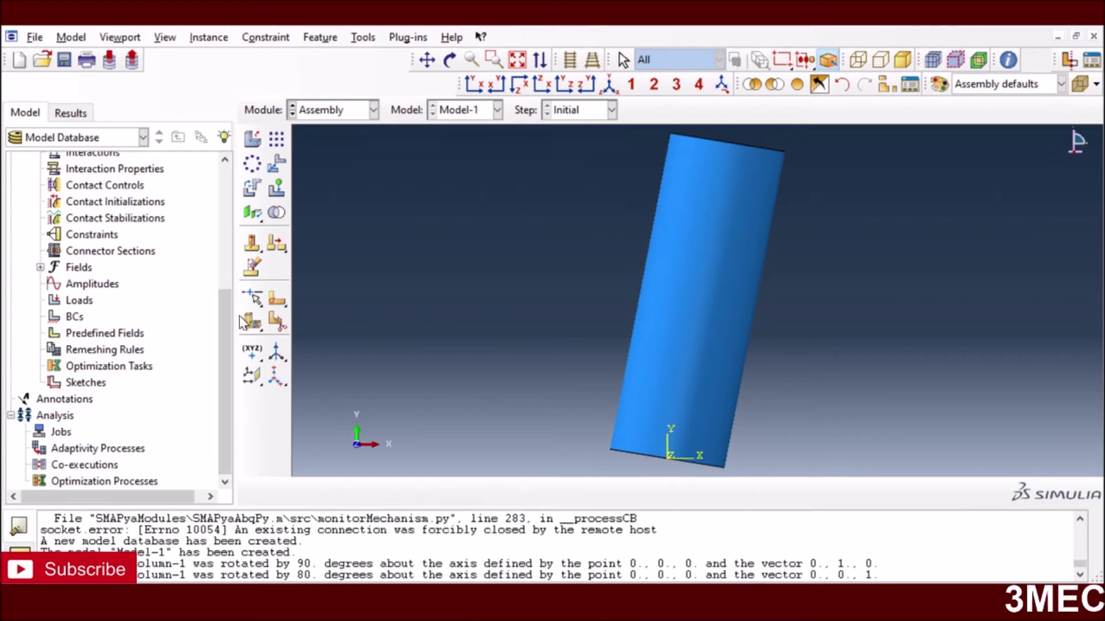
Create a datum plane offset 0.0 from the XZ principal plane, at the base of the column
left_click(250, 375)
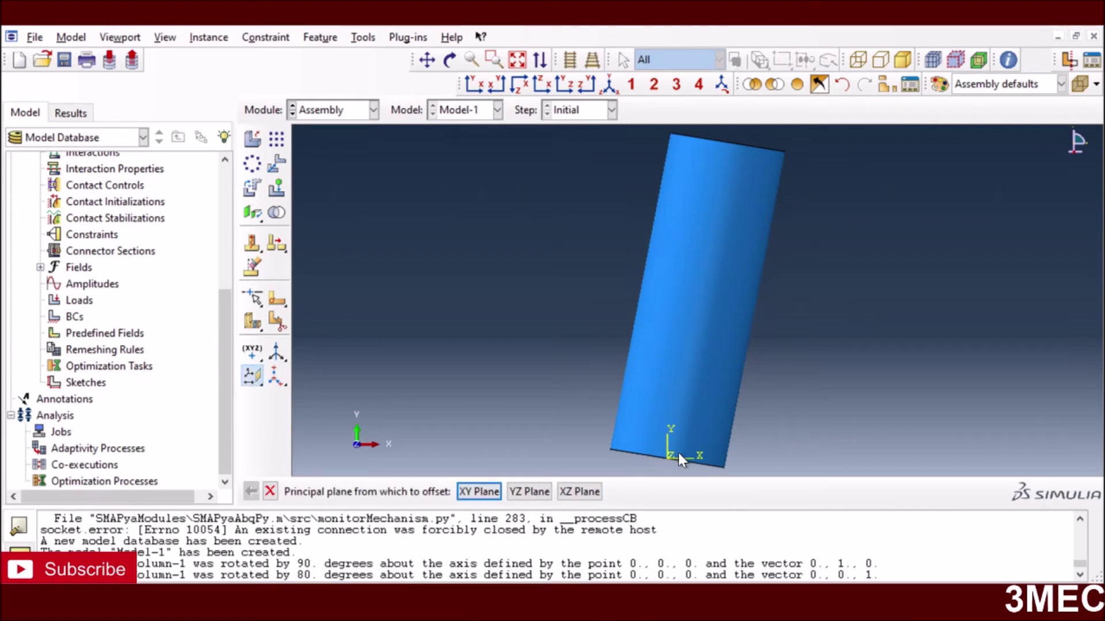
left_click(609, 86)
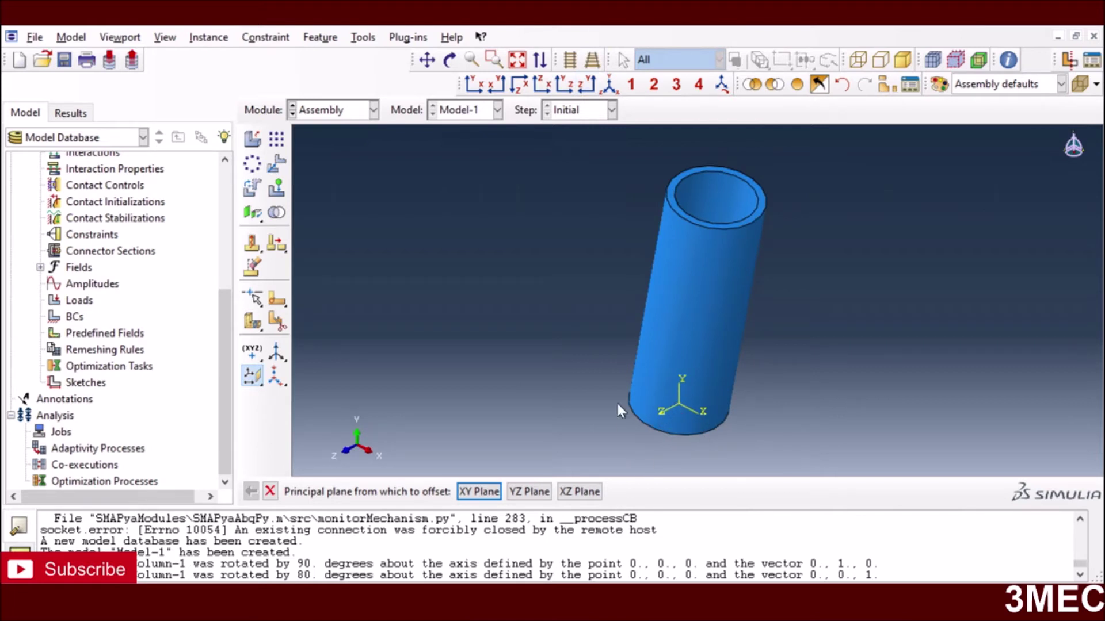
left_click(582, 493)
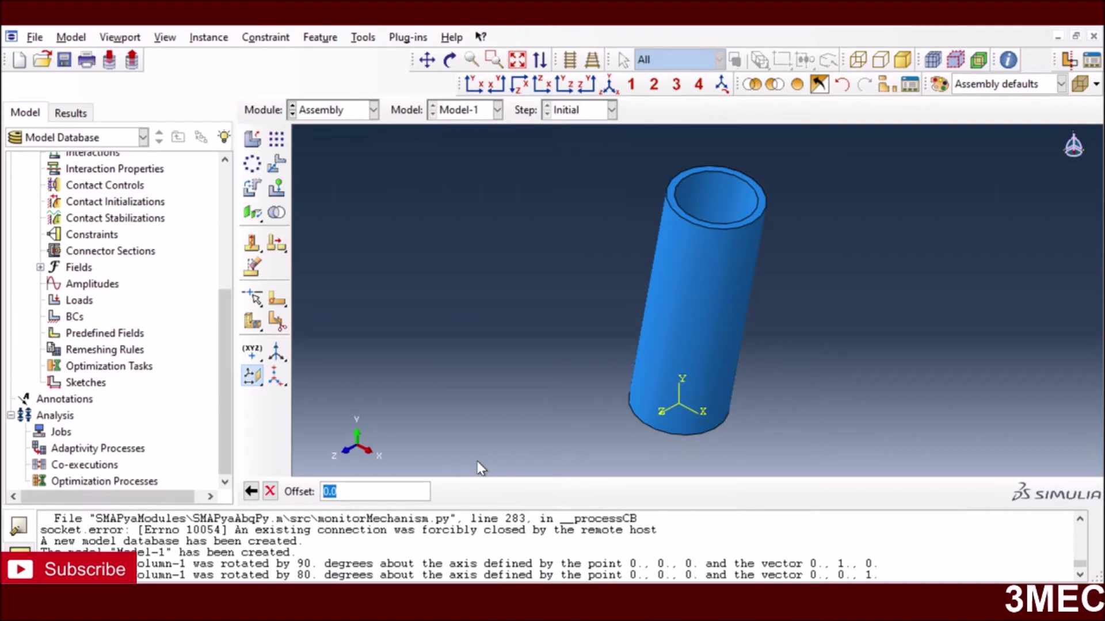
key("Return")
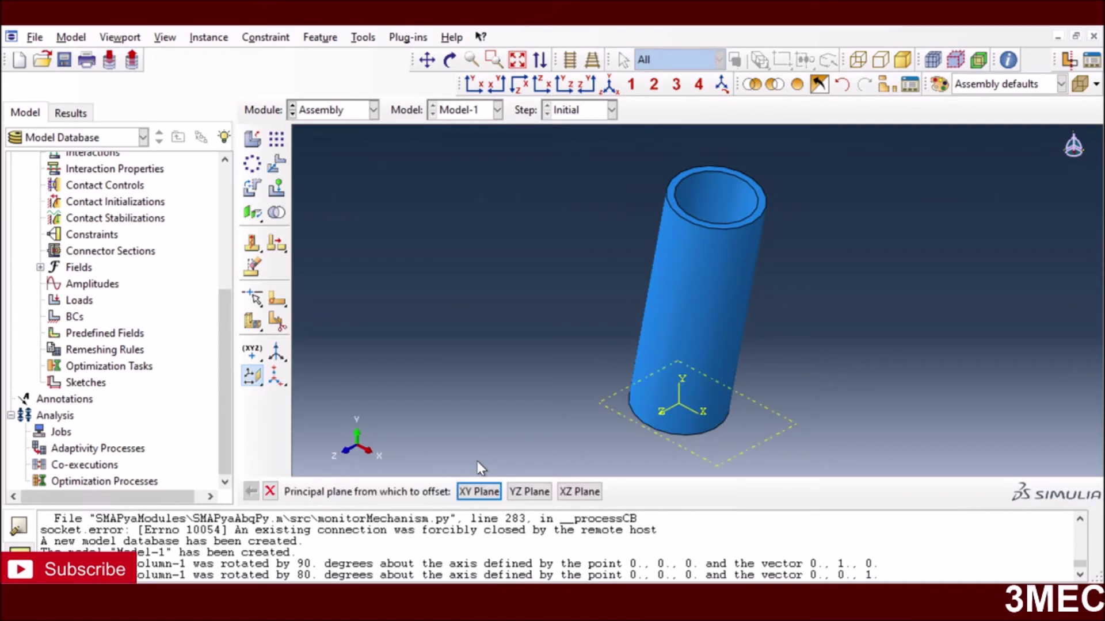
left_click(473, 87)
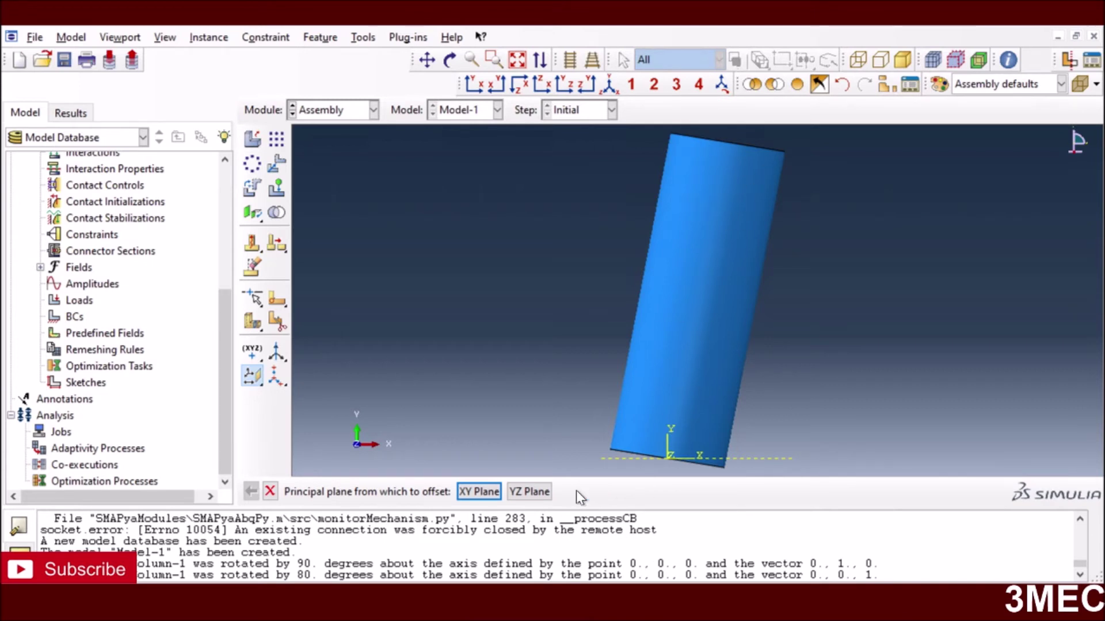
left_click(578, 491)
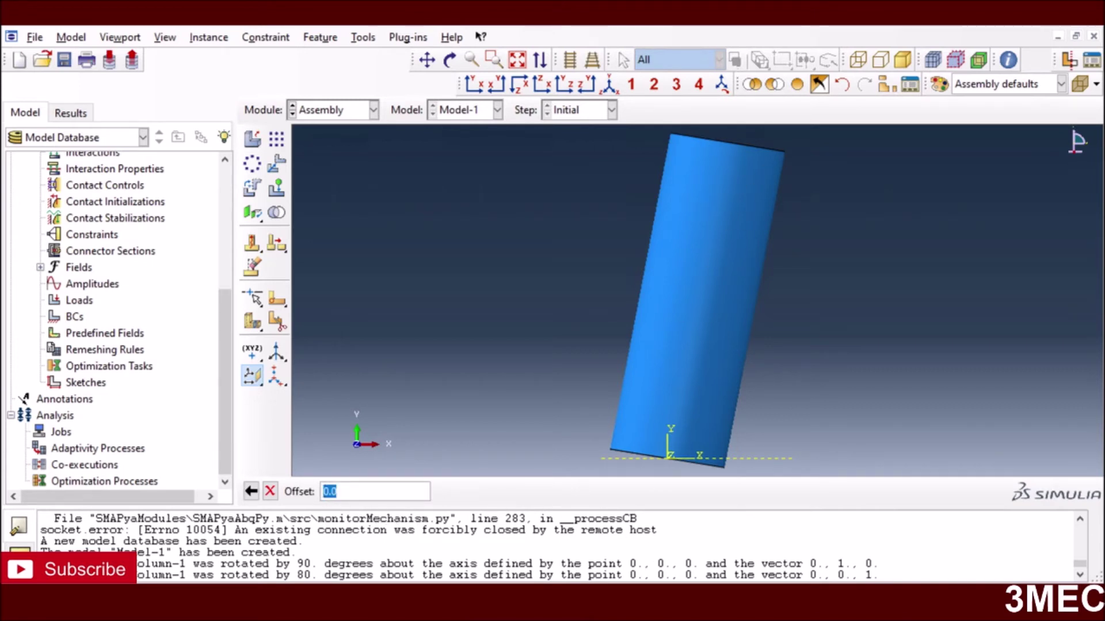
type("709.061582")
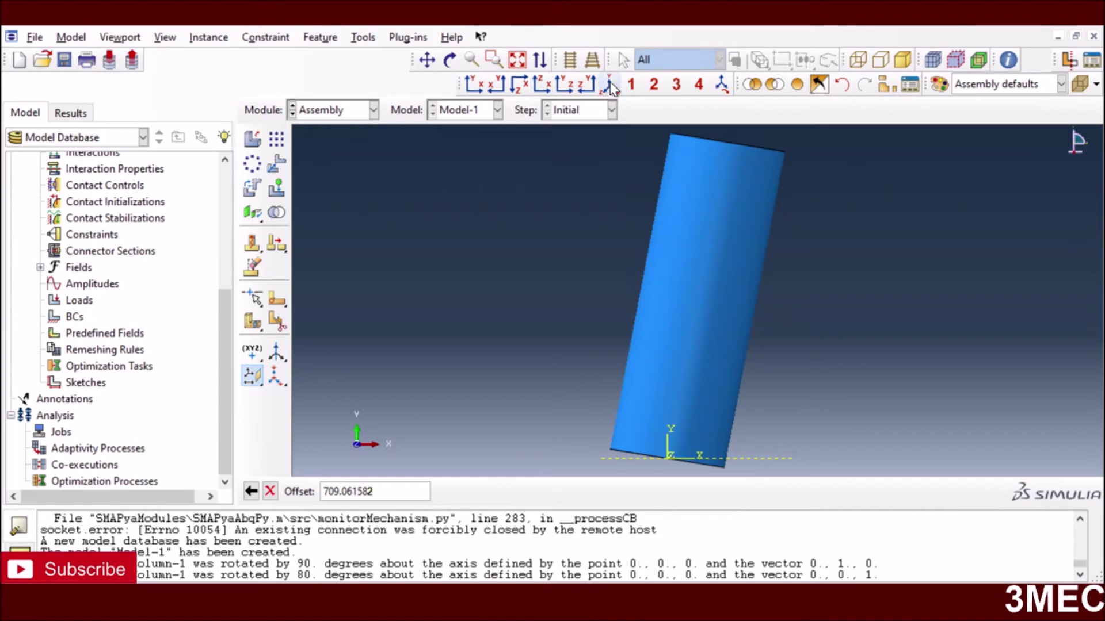
Measure the distance between the centre of the column's bottom end and the centre of its top end
left_click(363, 37)
left_click(384, 55)
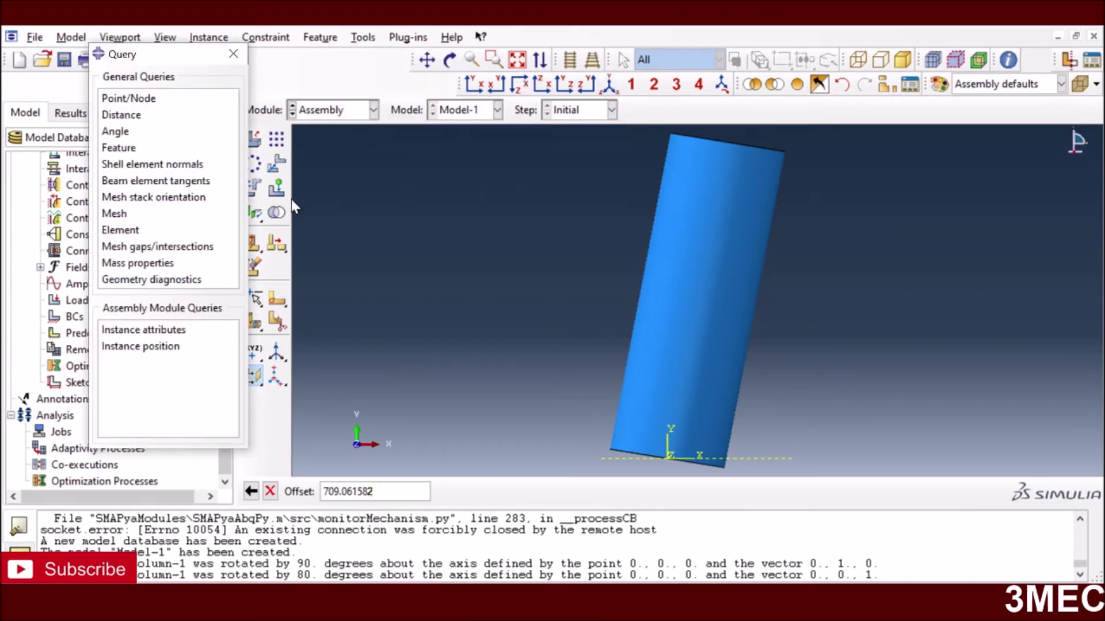
left_click(152, 115)
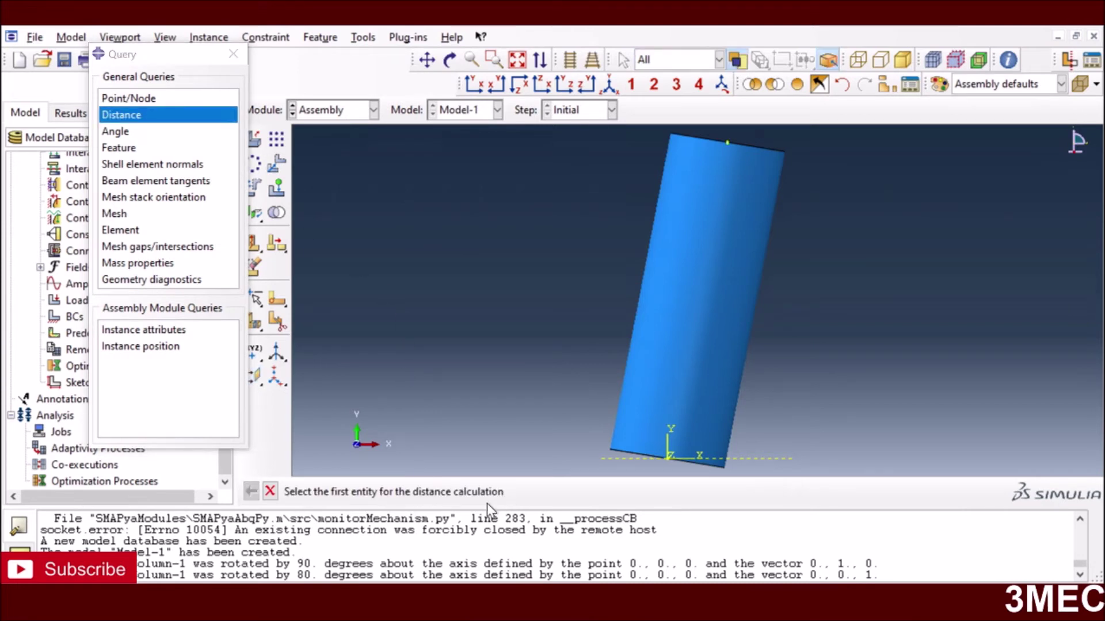
left_click(450, 60)
left_click_drag(673, 454, 661, 397)
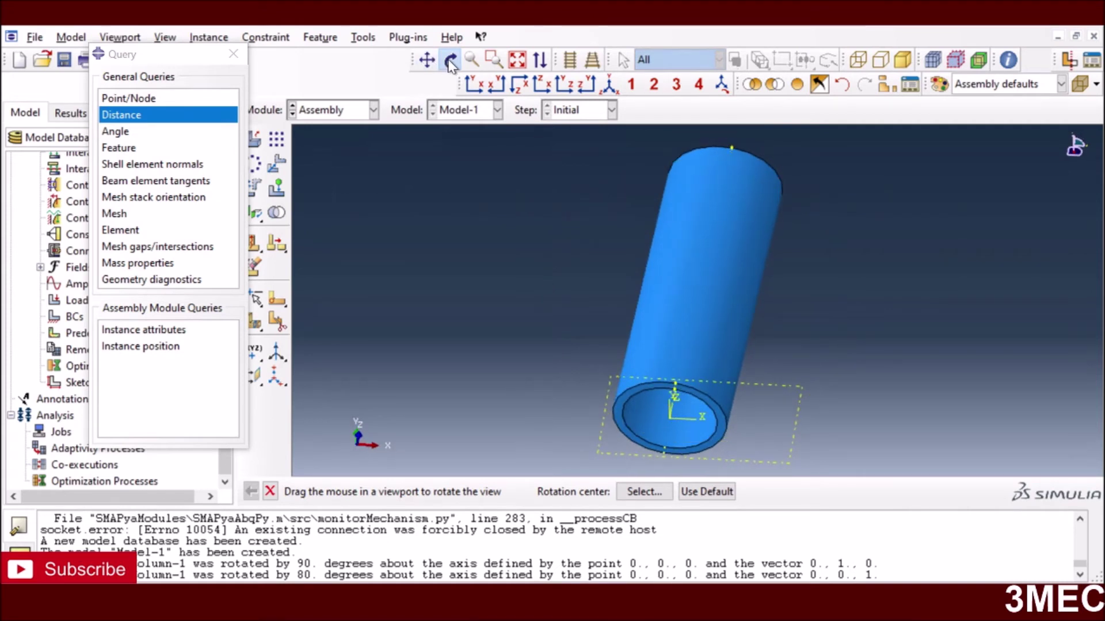
key("Escape")
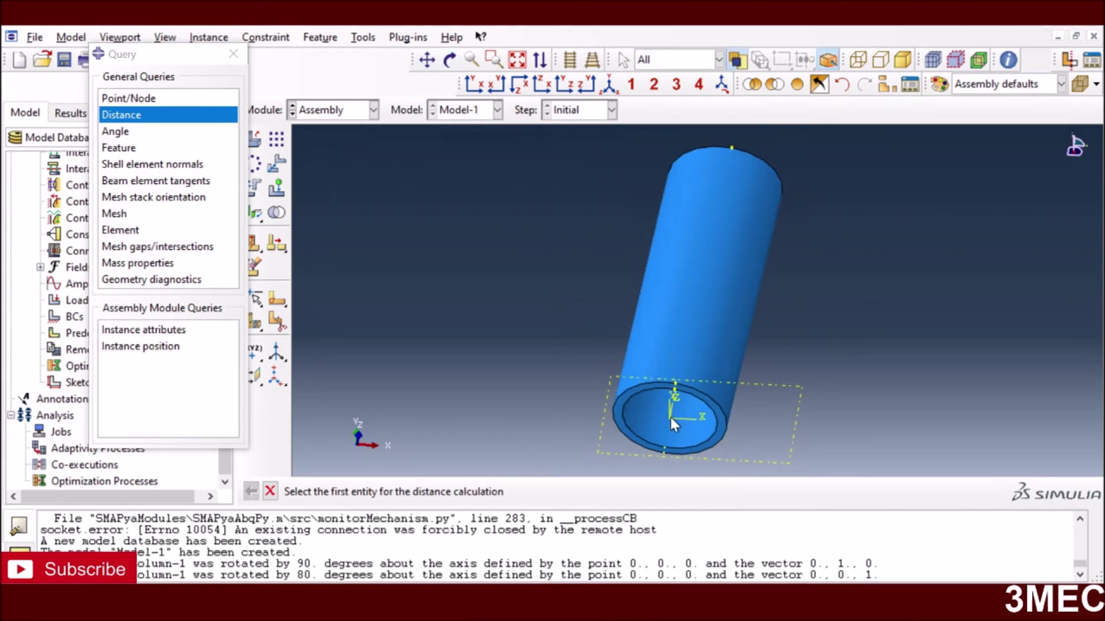
left_click(669, 418)
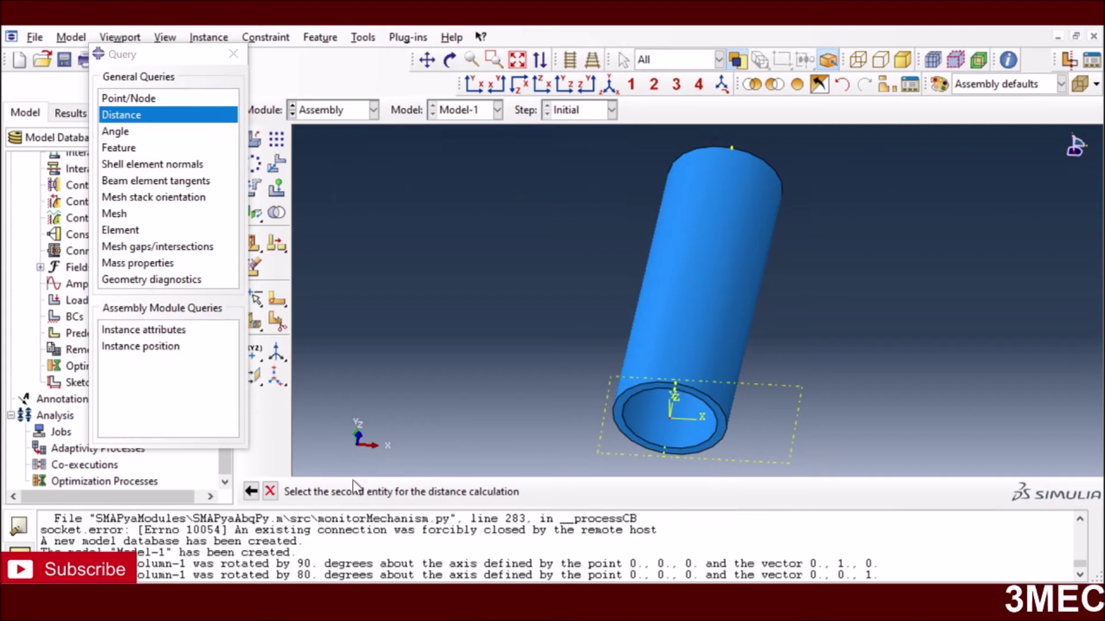
left_click(450, 60)
mouse_move(723, 170)
left_mouse_down()
mouse_move(686, 301)
mouse_move(725, 156)
left_mouse_up()
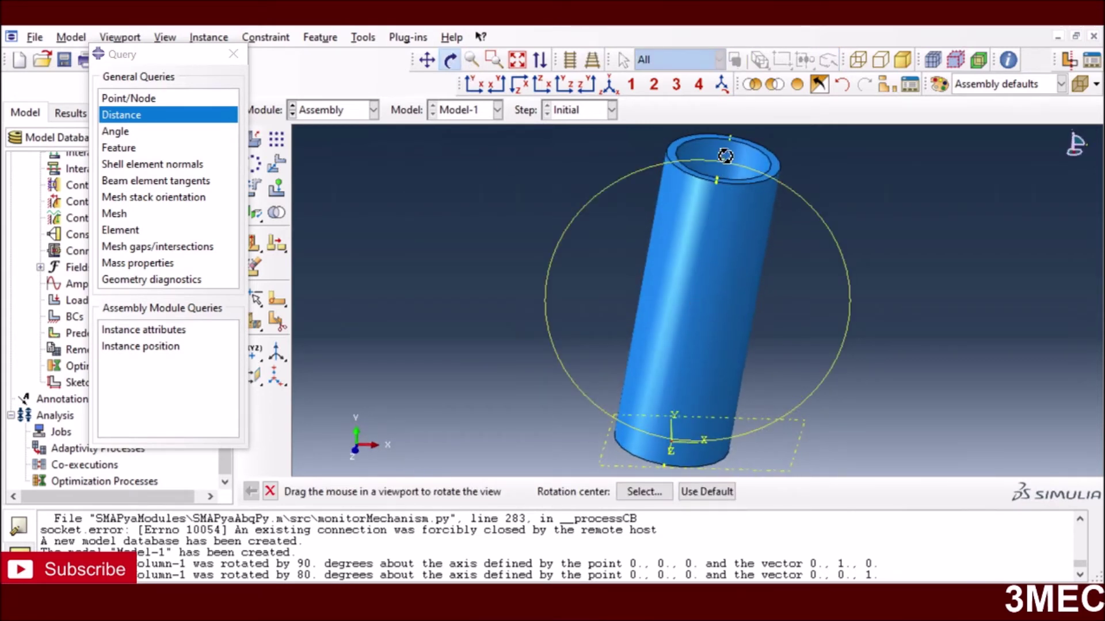
left_click(450, 59)
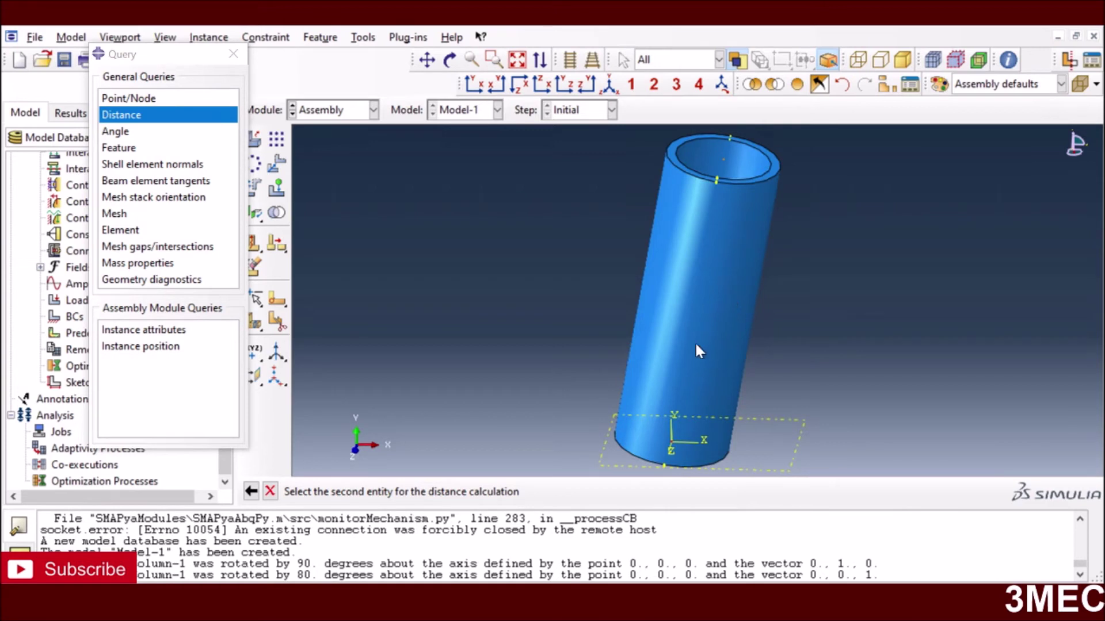
left_click(649, 431)
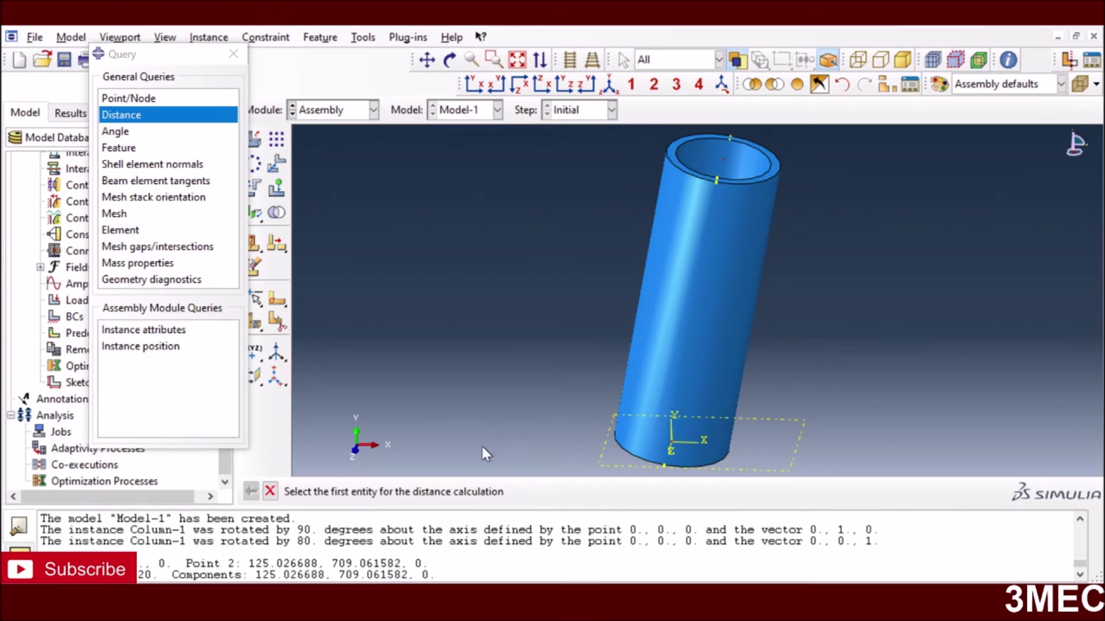
left_click_drag(135, 574, 151, 575)
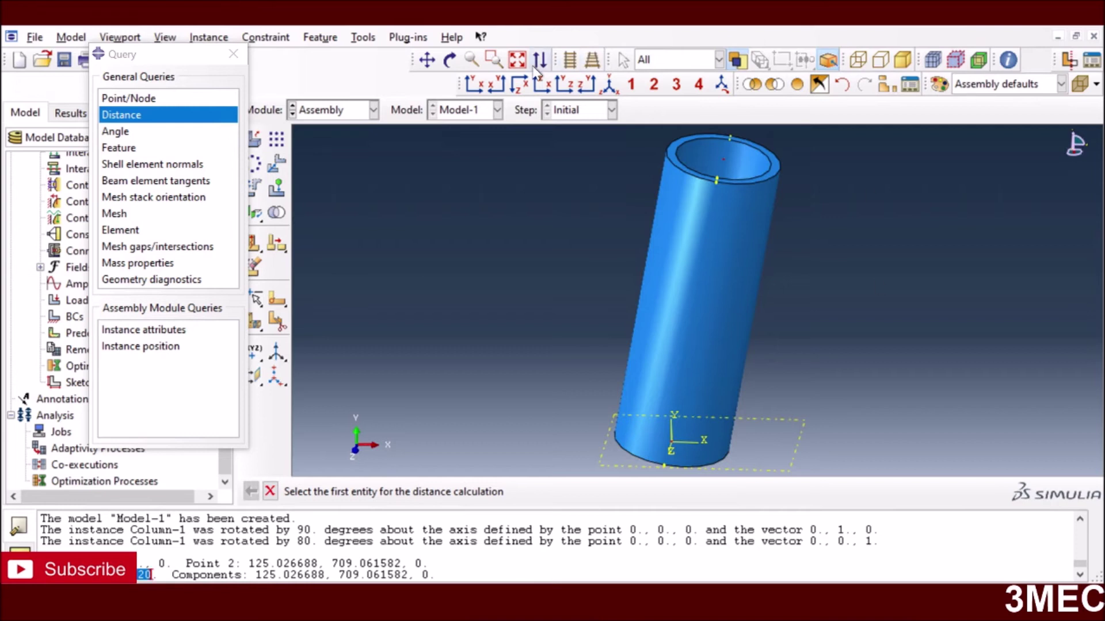
left_click(477, 83)
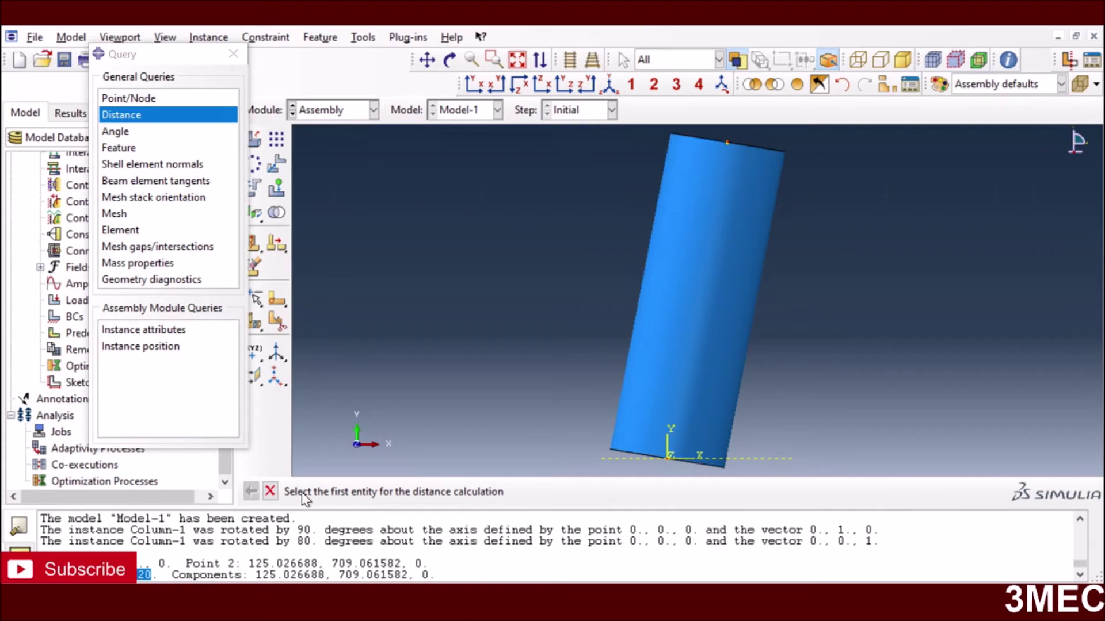
left_click(270, 492)
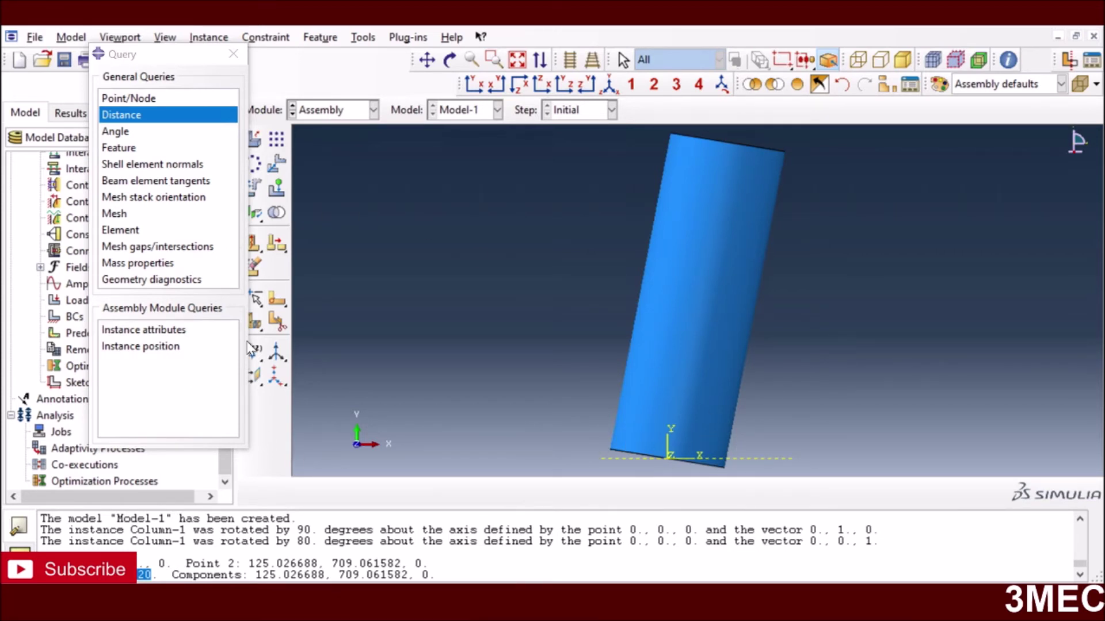
Create a second datum plane at the top of the column, offset 709.061582 from the XZ principal plane
left_click(255, 325)
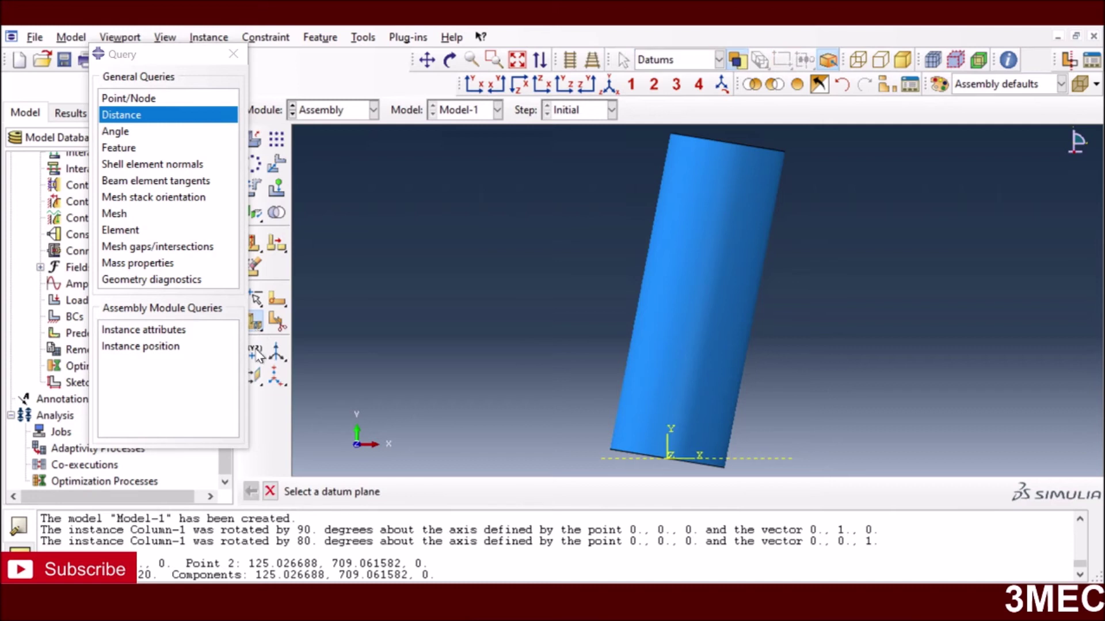
left_click(254, 380)
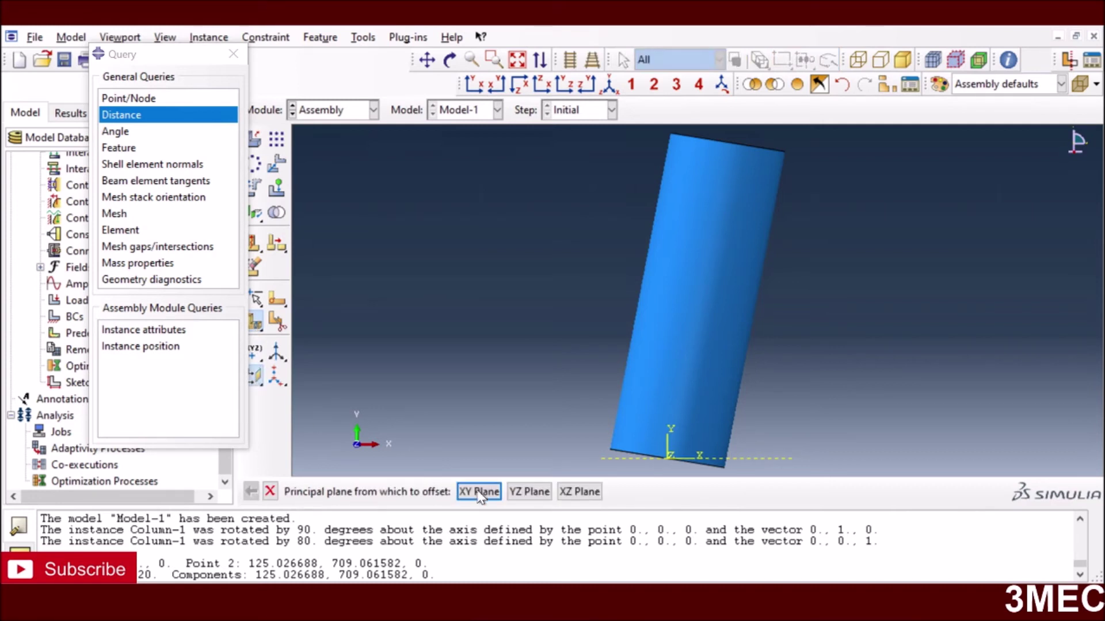
left_click(575, 495)
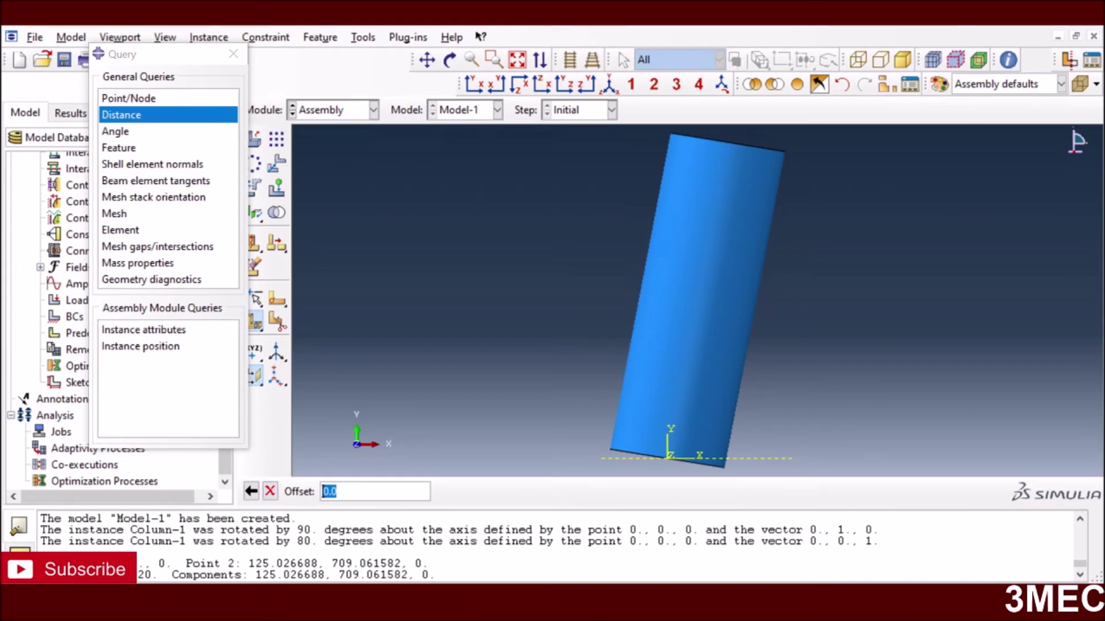
type("709.061582")
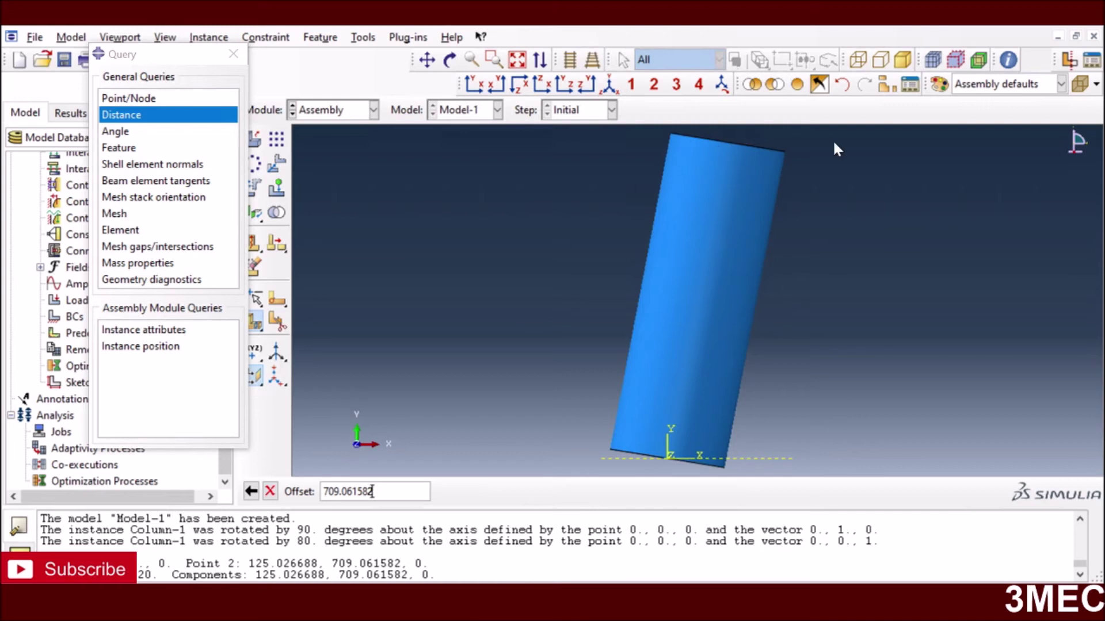
key("Return")
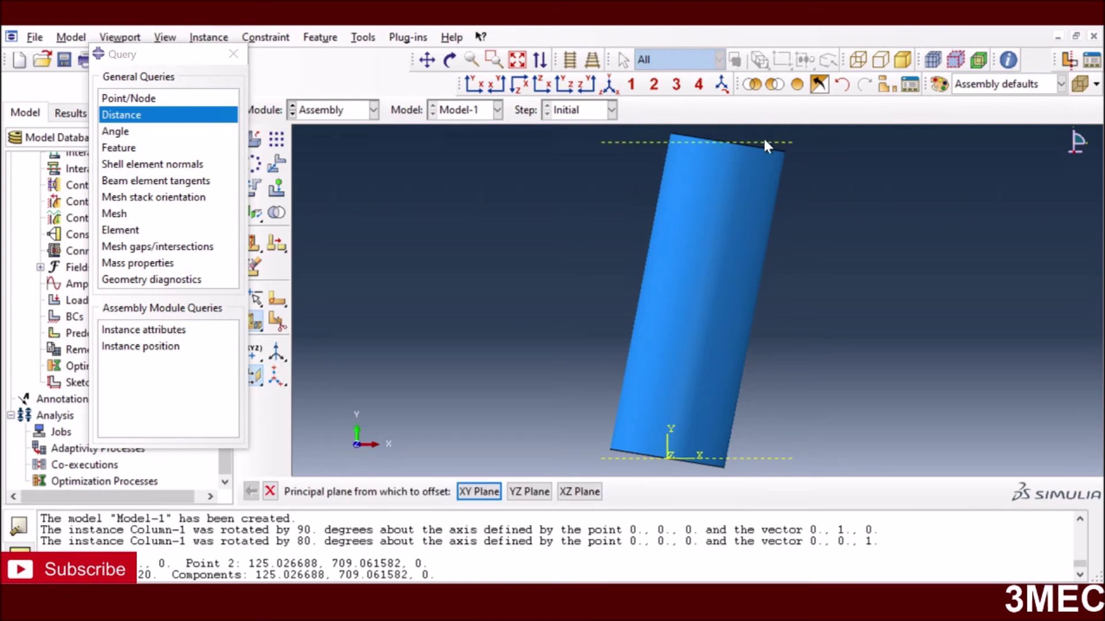
left_click(515, 487)
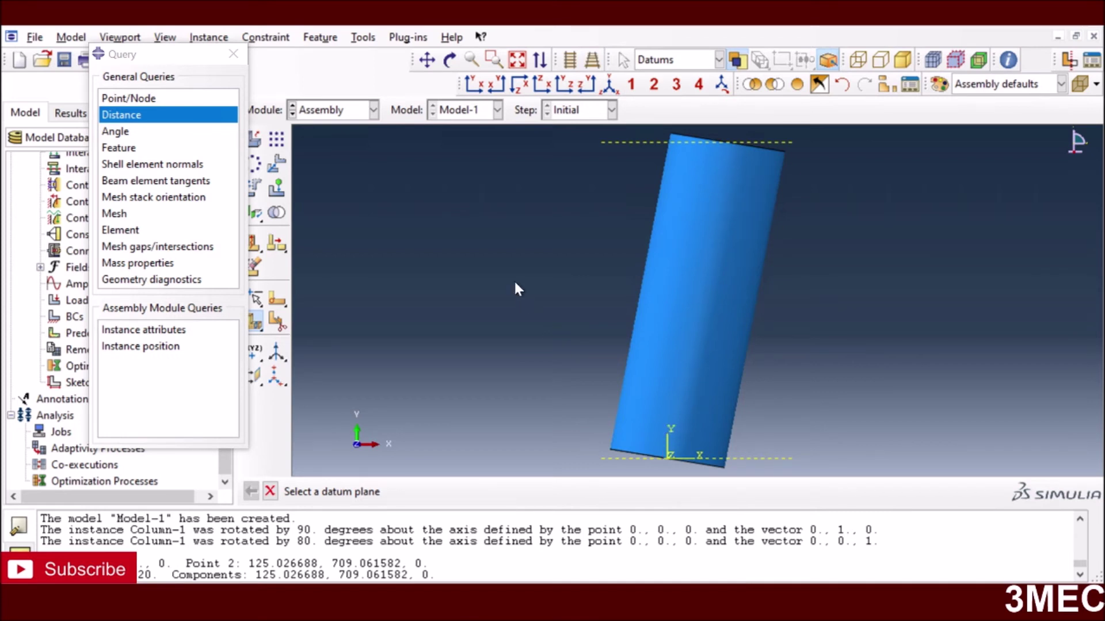
Switch to the Part module, close the Query window, and bring the Materials entry of Model-1 into view
left_click(373, 110)
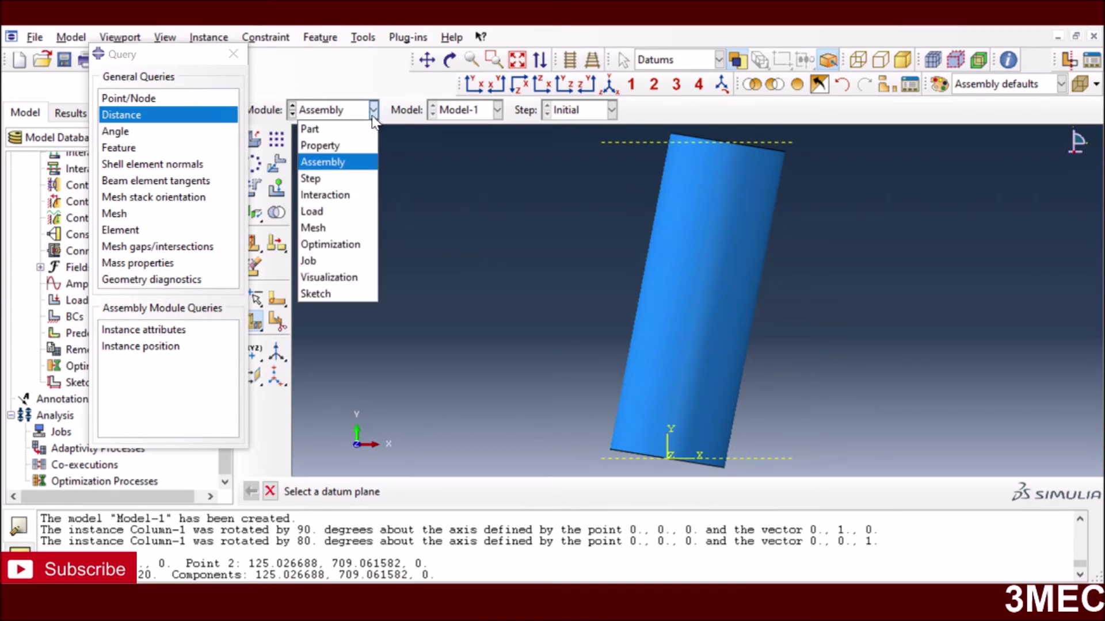
left_click(345, 130)
left_click(233, 55)
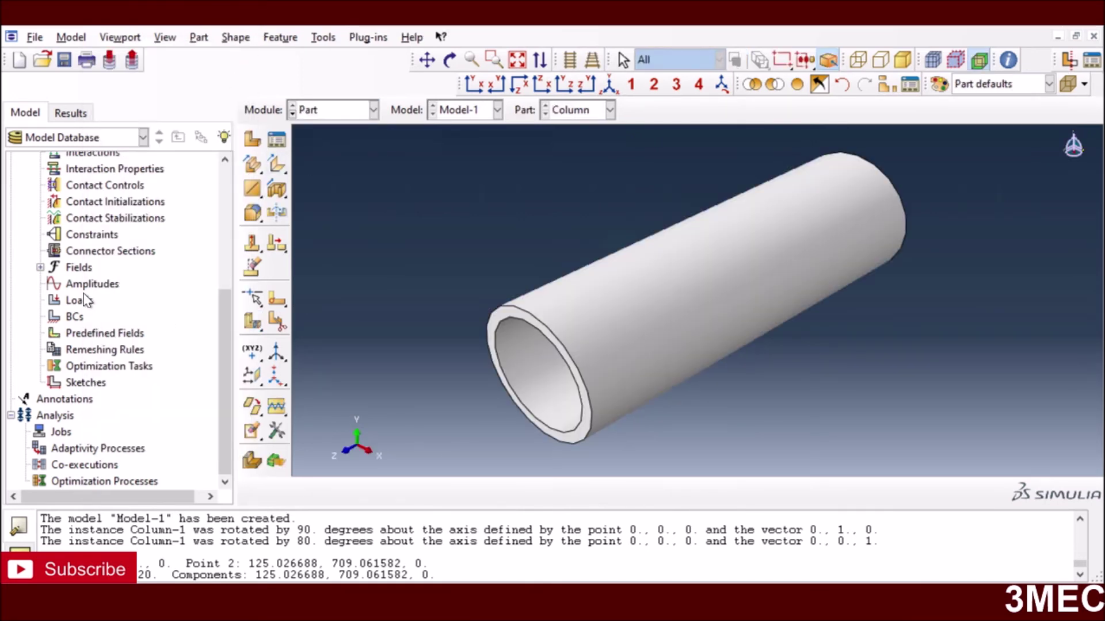
scroll(118, 285, "up", 5)
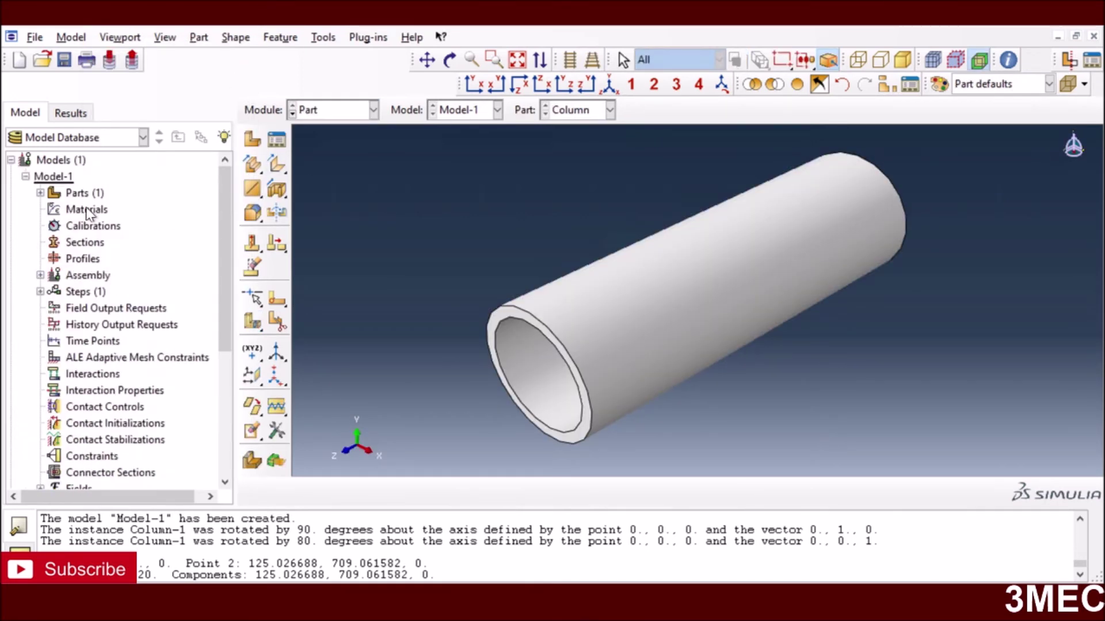
Edit the Column part's Solid extrude-1 feature, setting its depth to 780 and regenerating the part
left_click(40, 193)
left_click(80, 209)
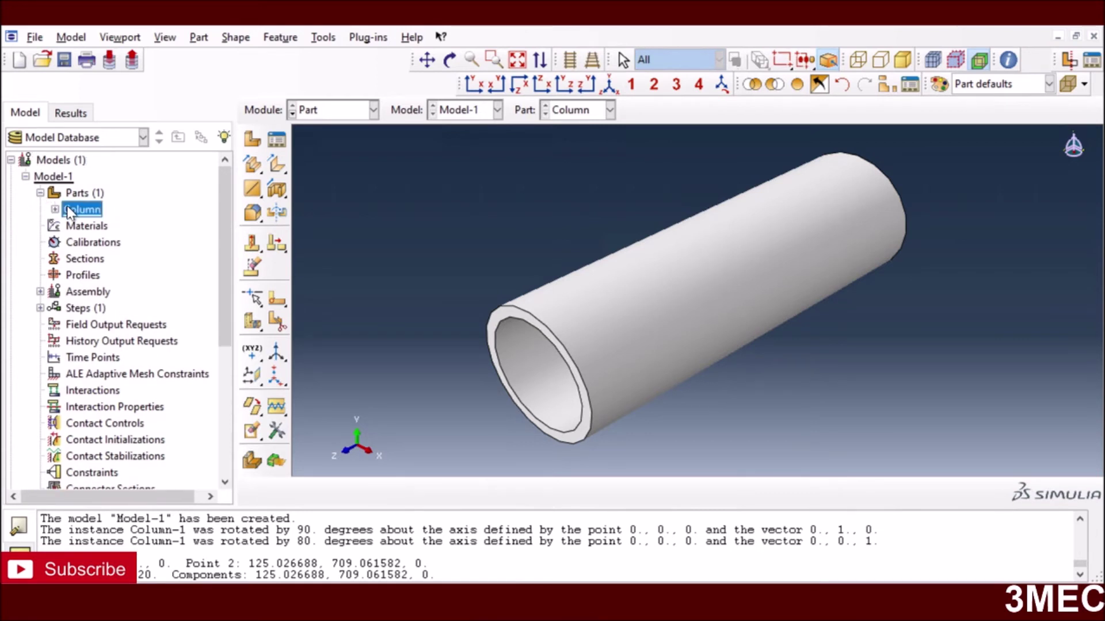
double_click(68, 207)
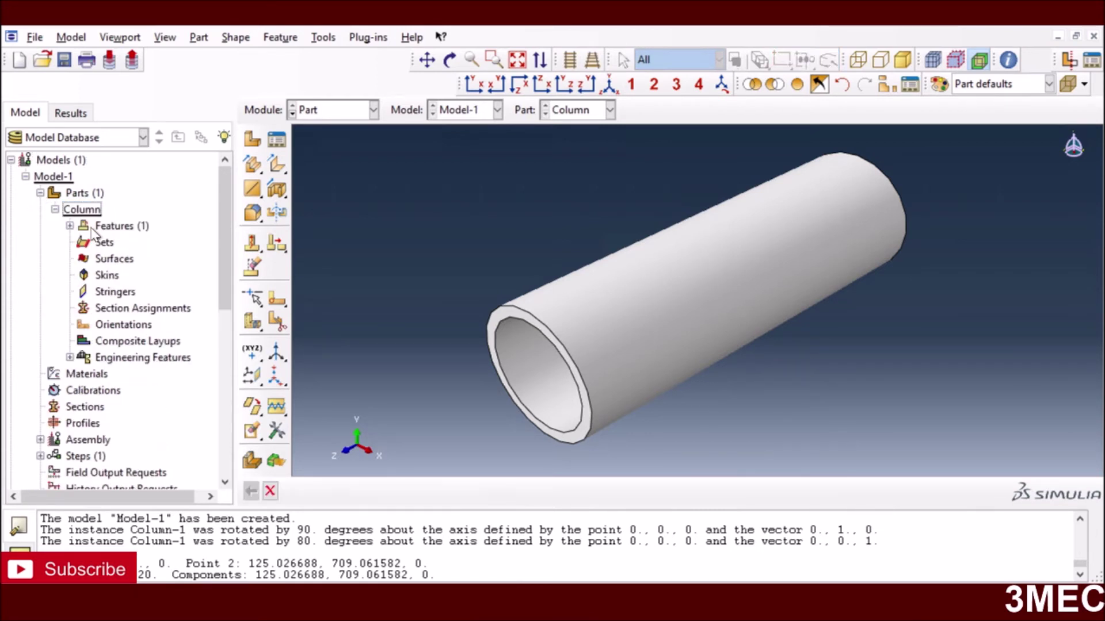
right_click(91, 228)
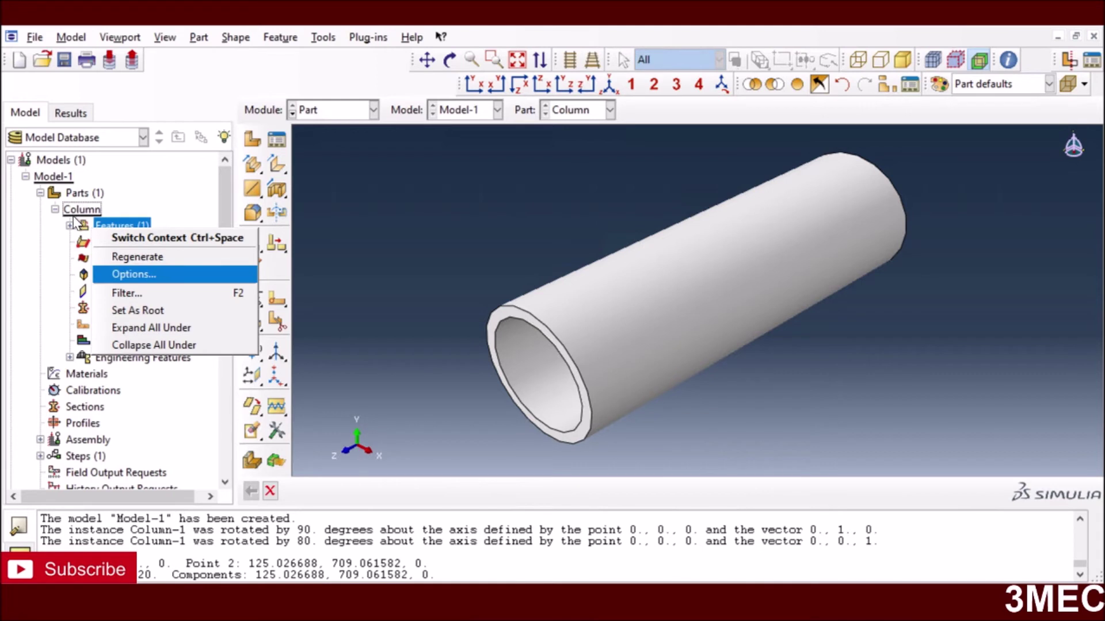
left_click(70, 226)
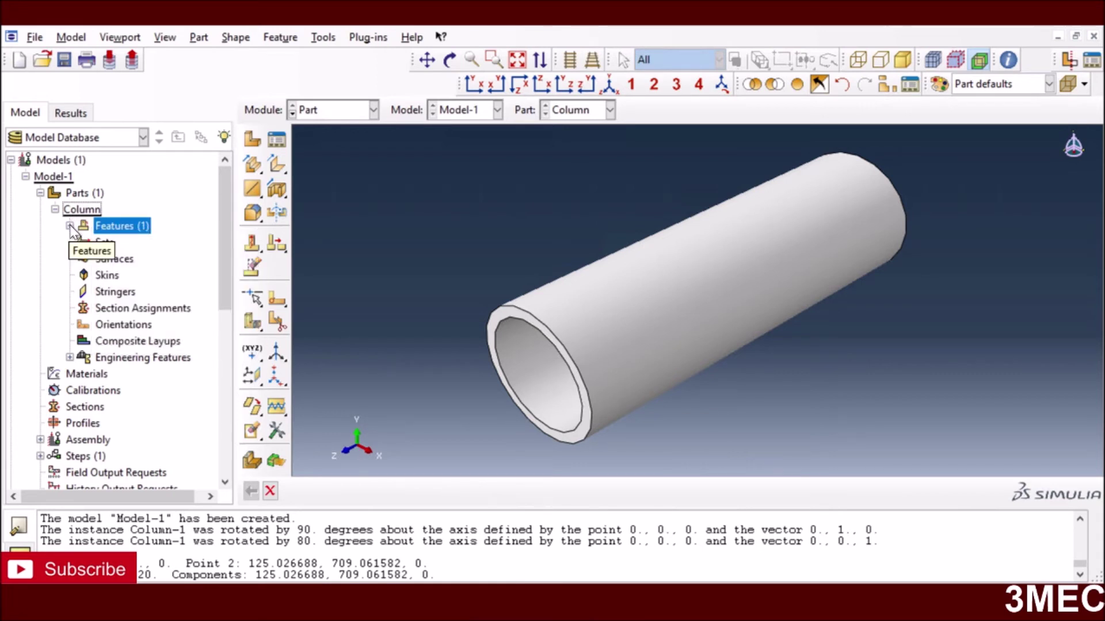
left_click(69, 226)
left_click(122, 245)
right_click(121, 246)
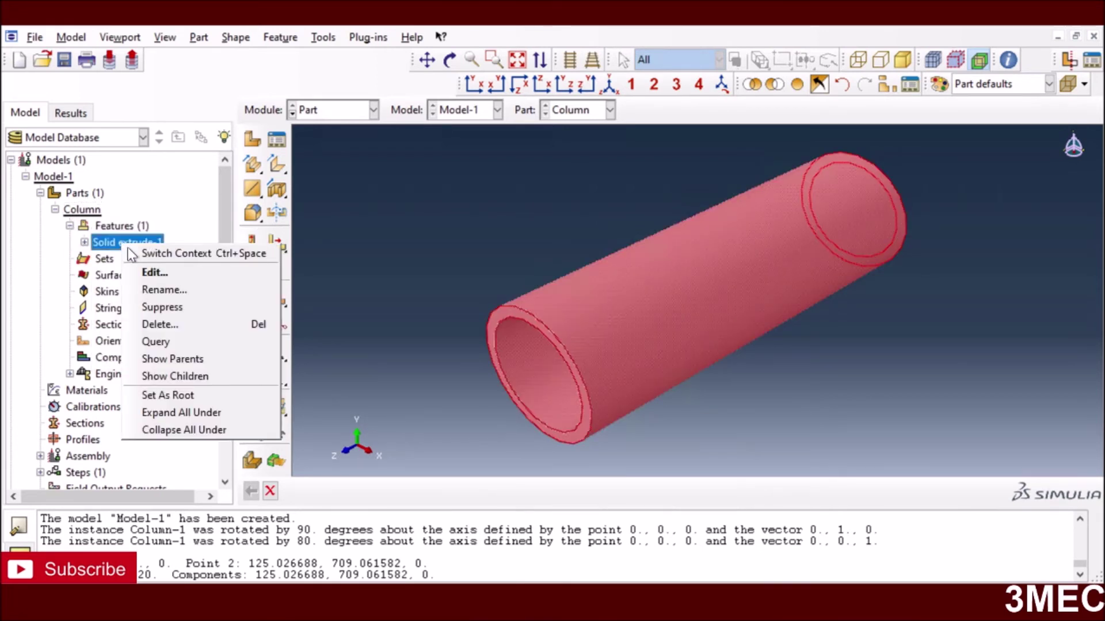
left_click(153, 275)
left_click(222, 305)
key("BackSpace")
key("BackSpace")
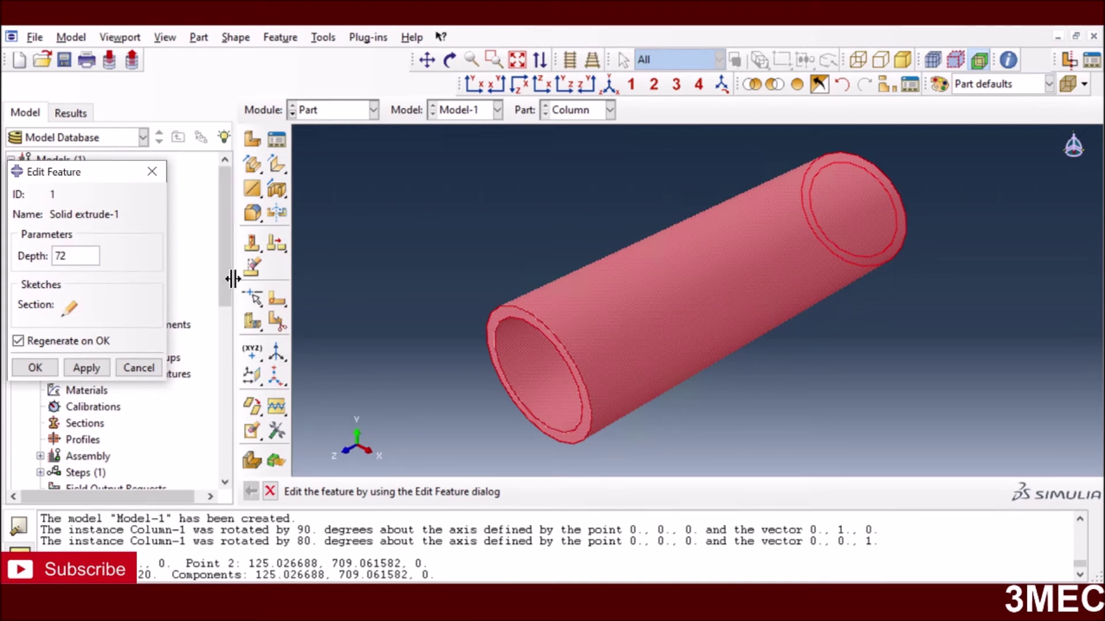
type("80")
left_click(35, 368)
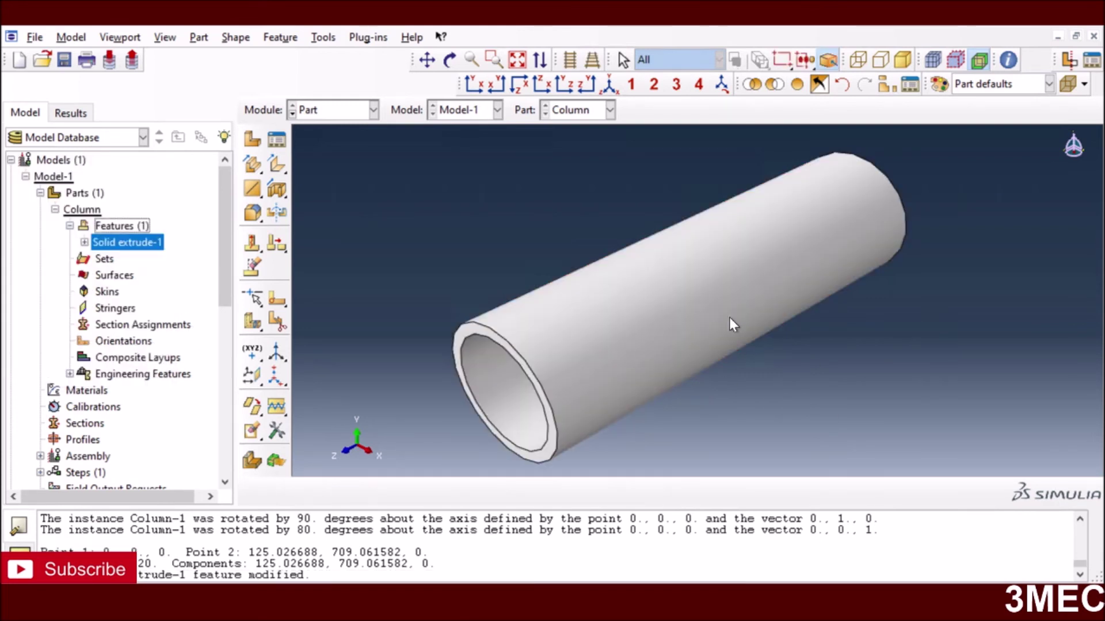
Switch to the Assembly module and translate the column instance from 0,0,0 to 0,-35,0
left_click(345, 119)
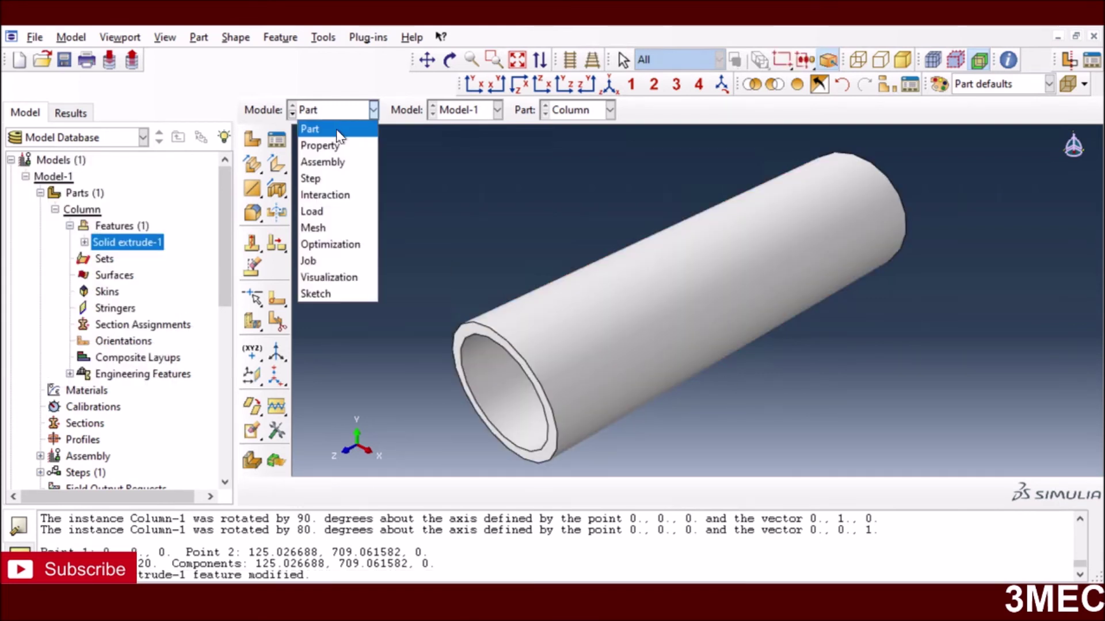
left_click(334, 160)
scroll(817, 326, "down", 1)
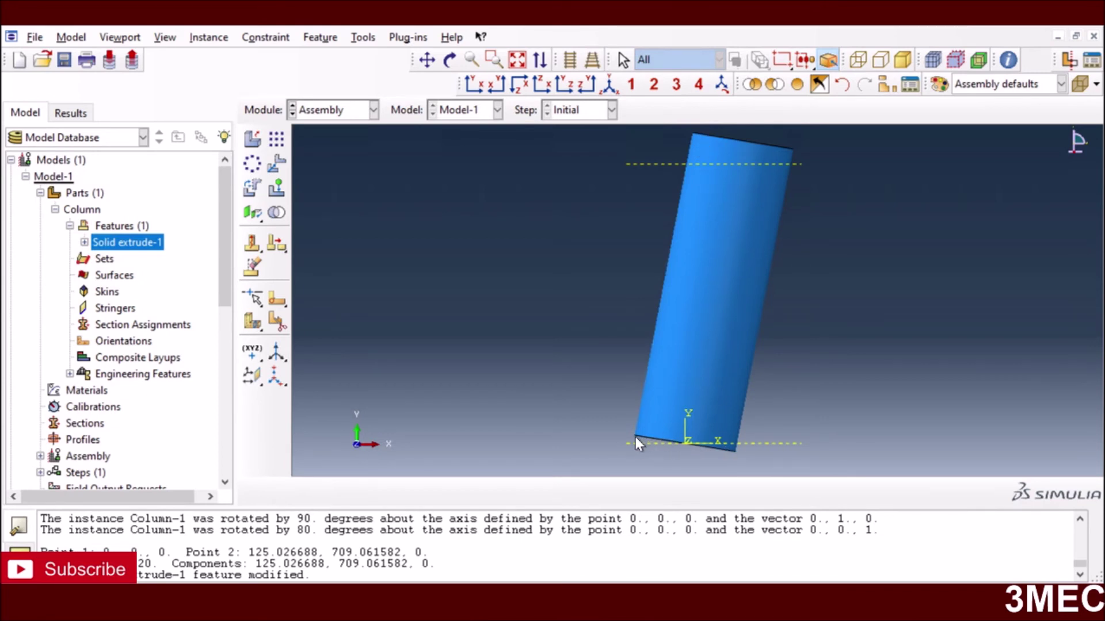
left_click(275, 165)
left_click(688, 305)
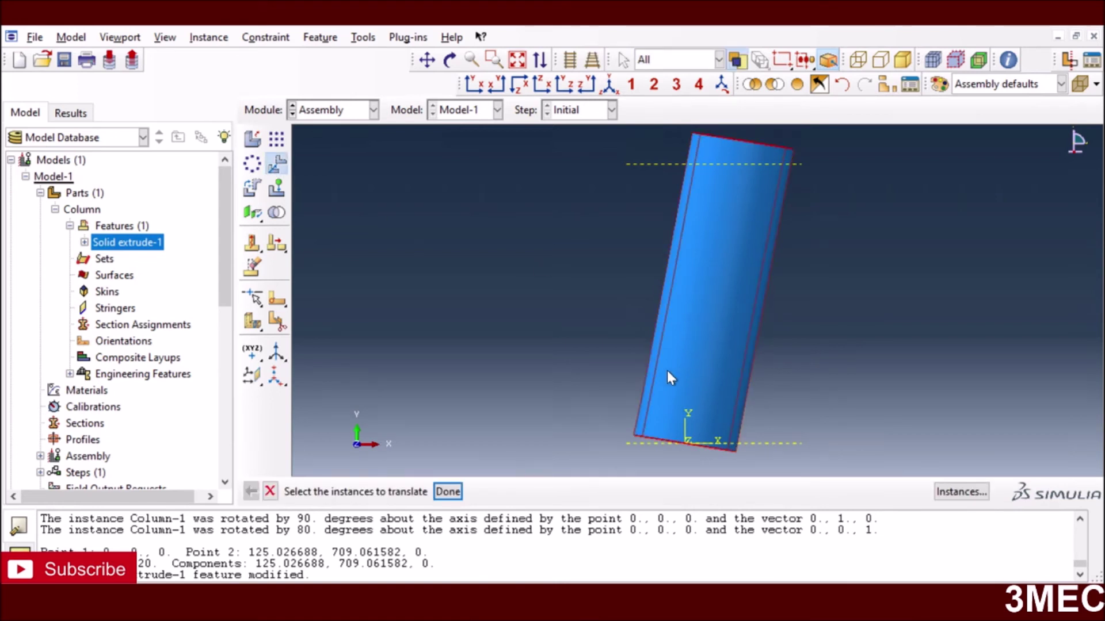
left_click(448, 492)
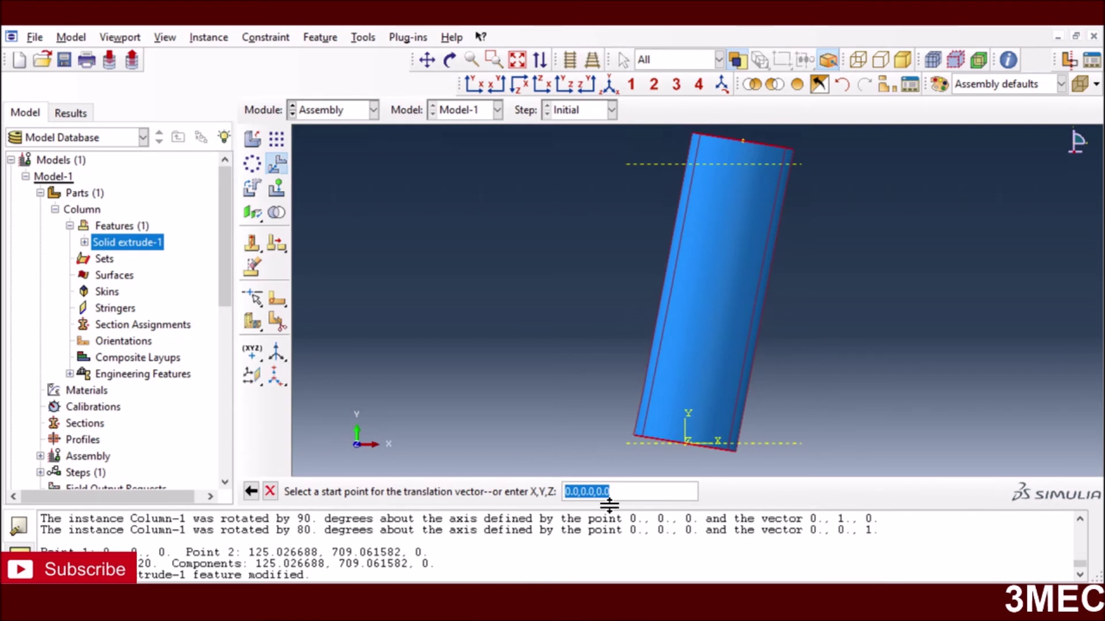
key("Return")
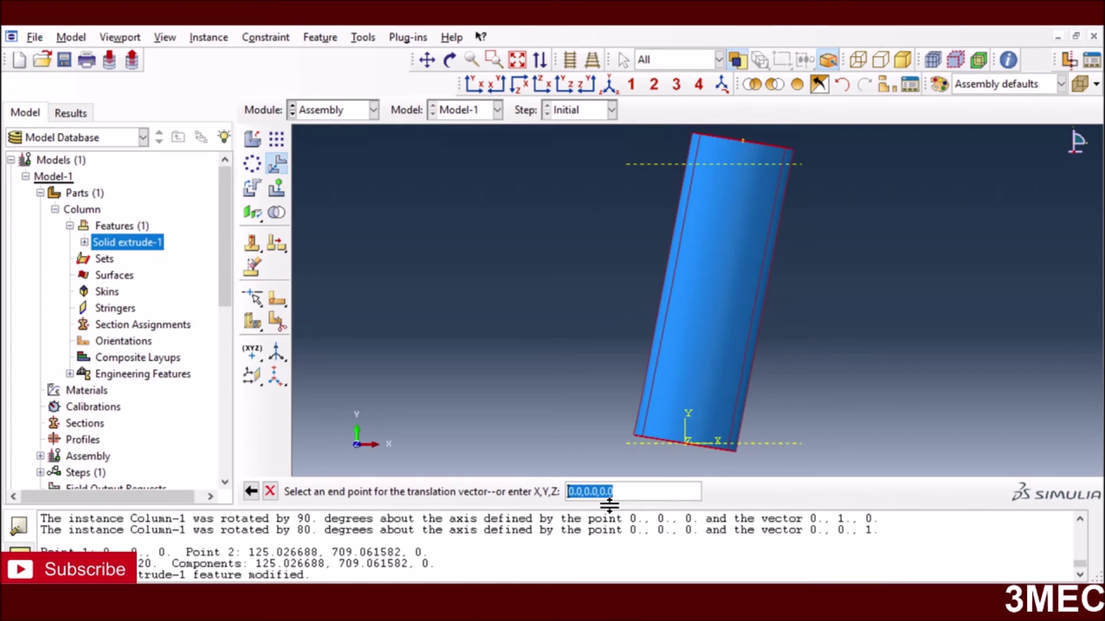
left_click(584, 492)
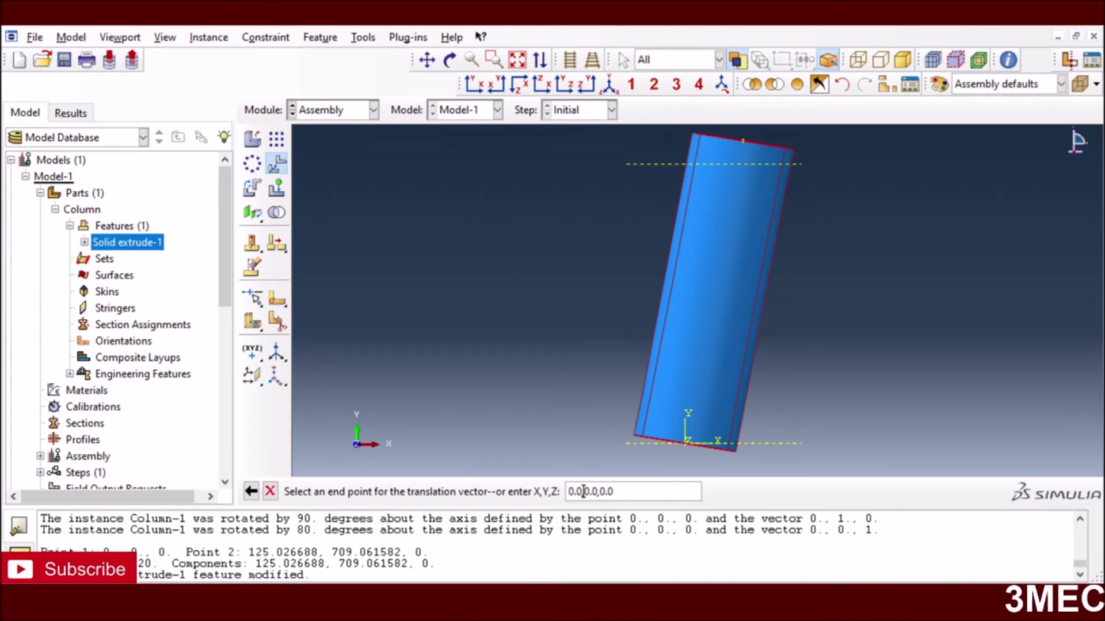
type("-35")
key("Return")
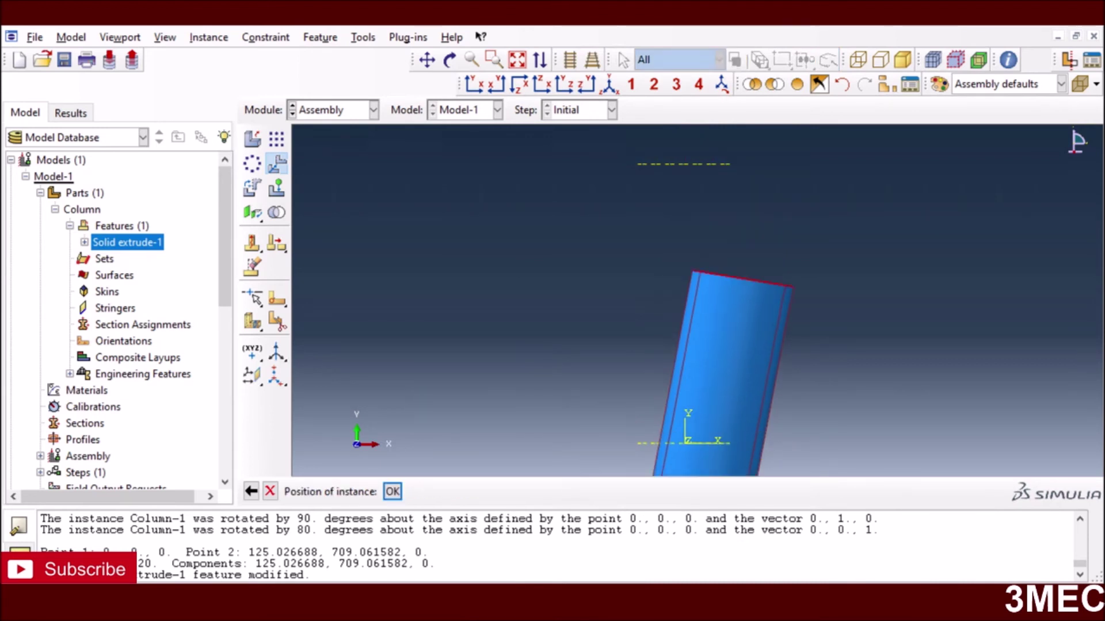
left_click(251, 492)
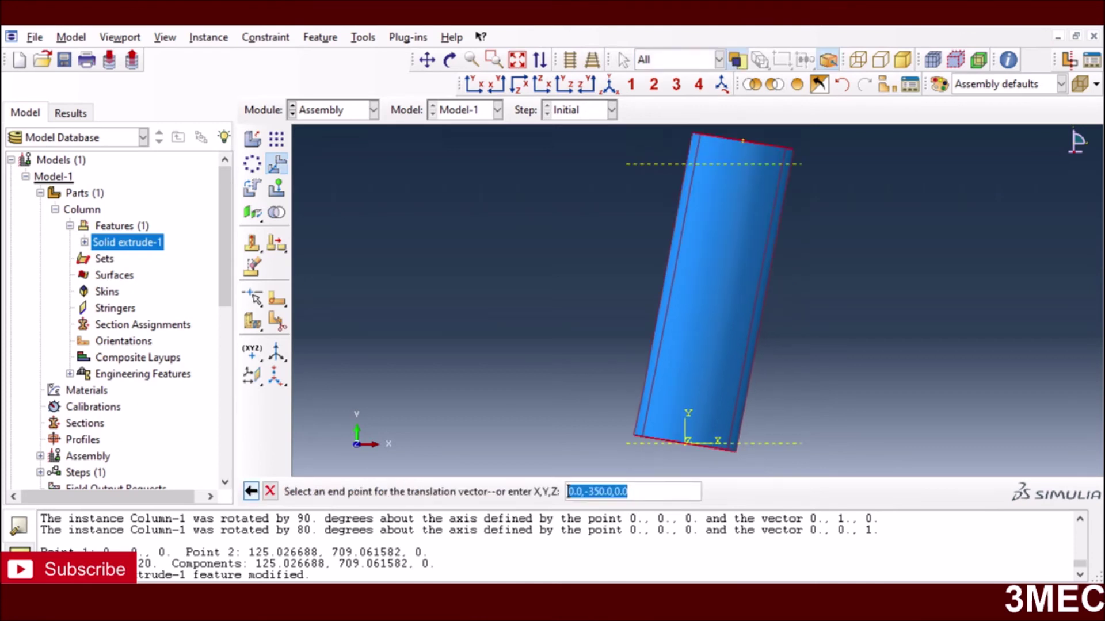
left_click(598, 491)
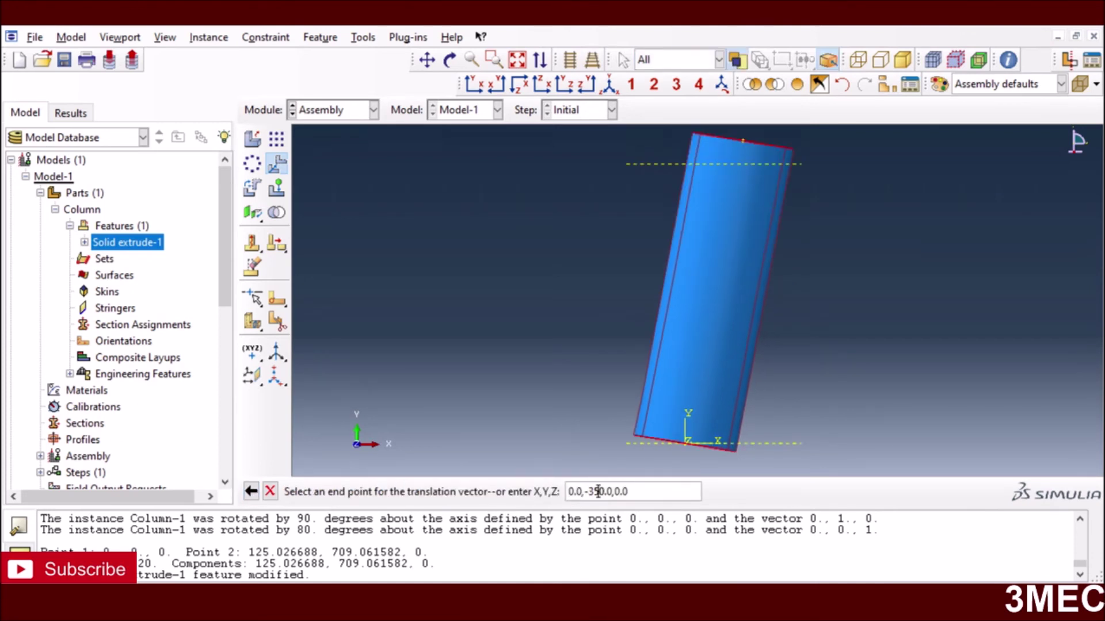
key("Return")
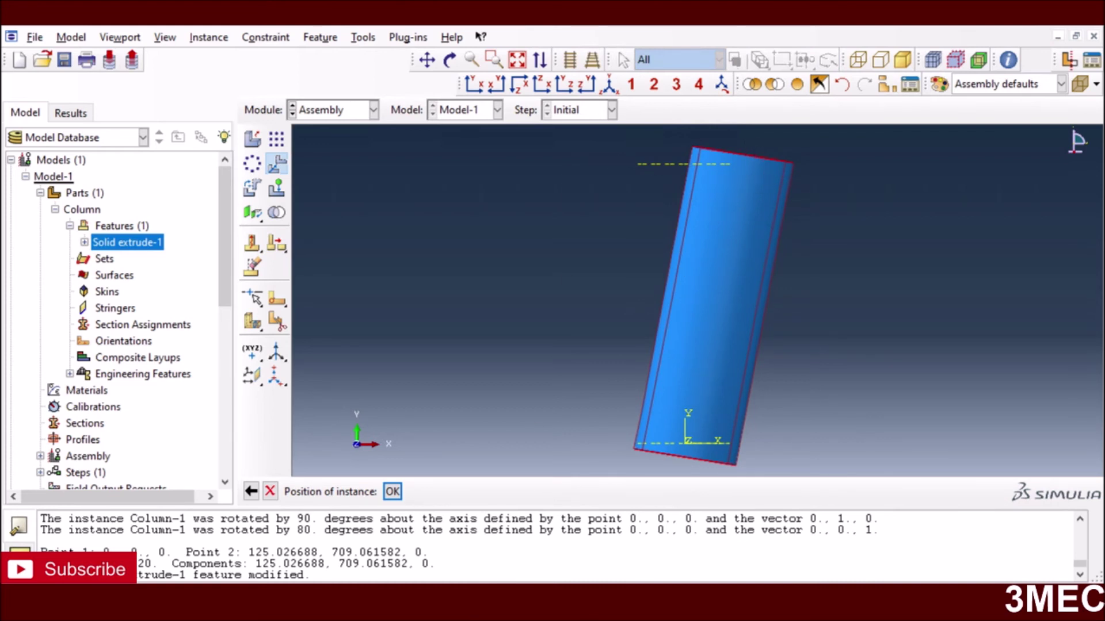
left_click(392, 491)
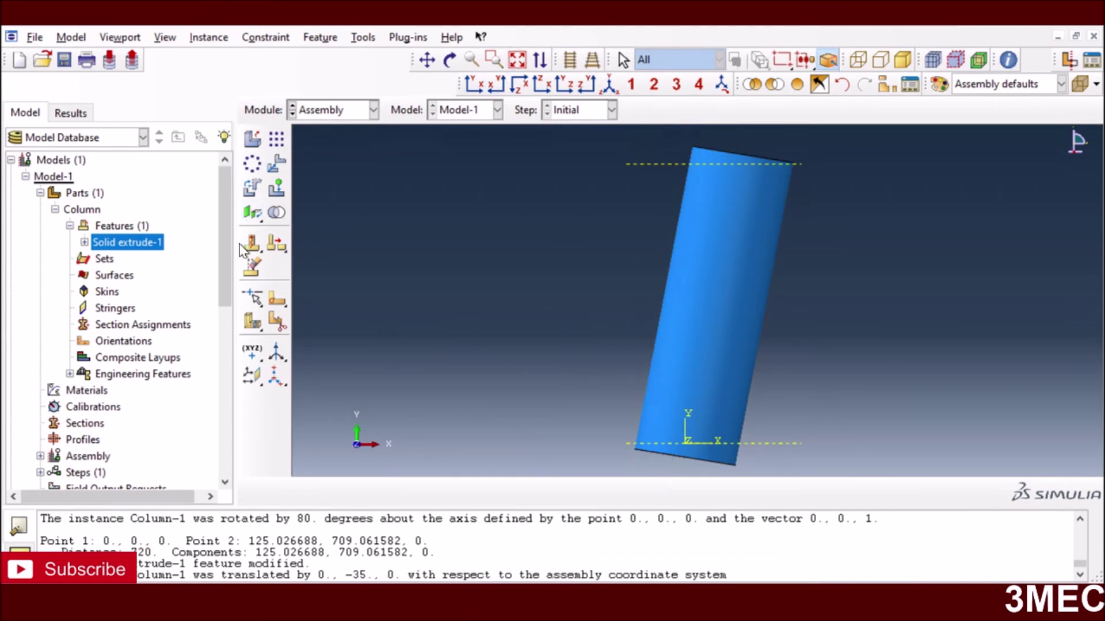
Partition the column's cell with the datum plane at its base
left_click(251, 326)
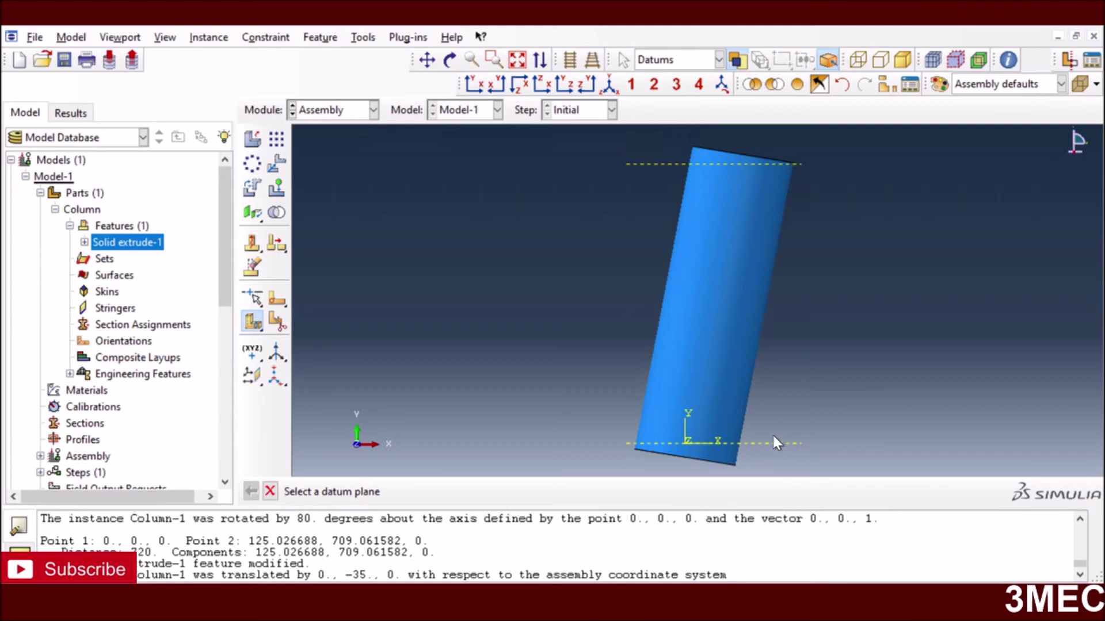
left_click(799, 443)
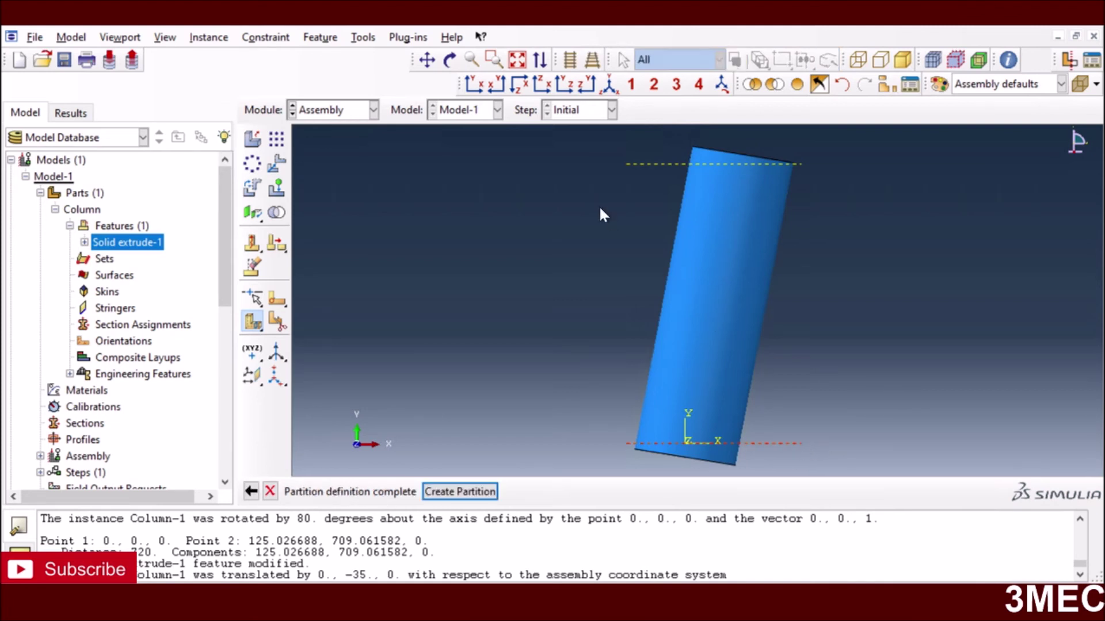
left_click(487, 487)
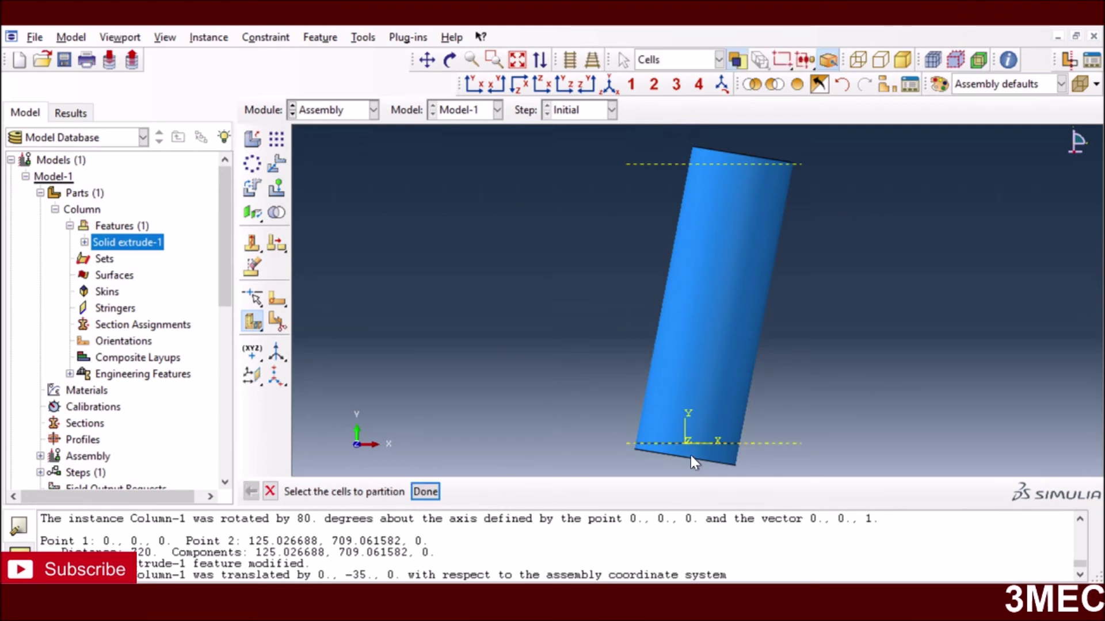
Partition the large upper cell of the column with the datum plane near its top
left_click(608, 84)
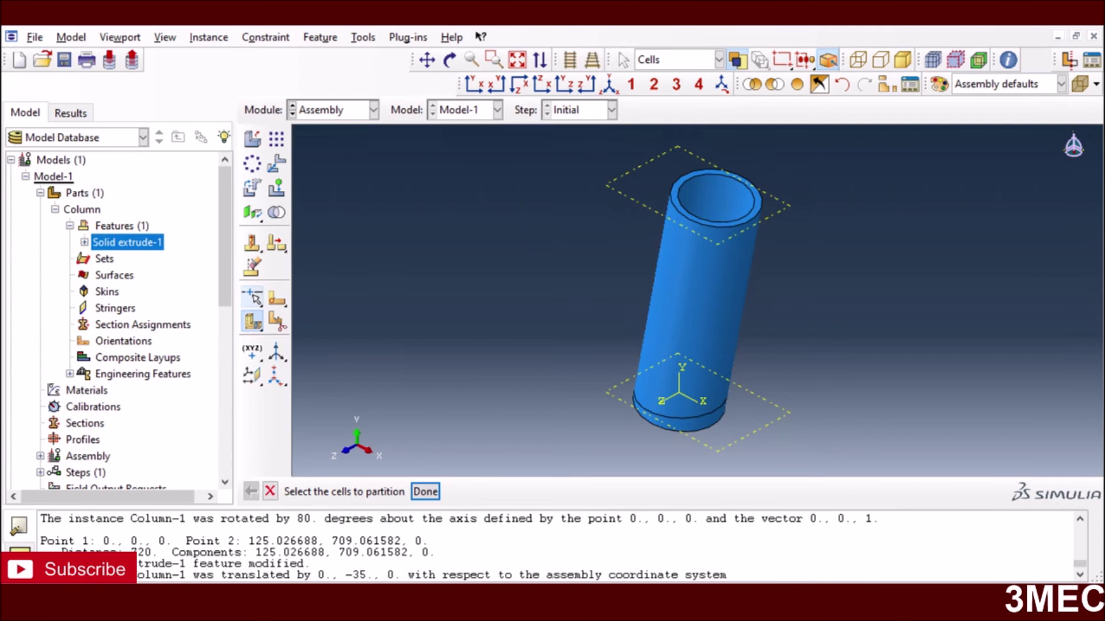
left_click(682, 290)
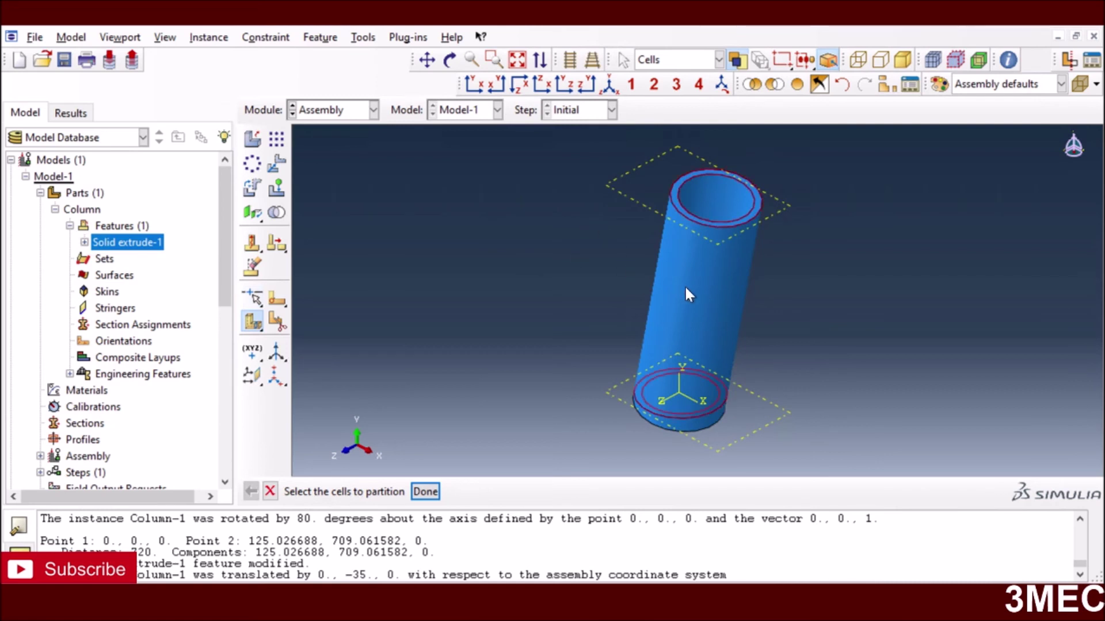
left_click(425, 491)
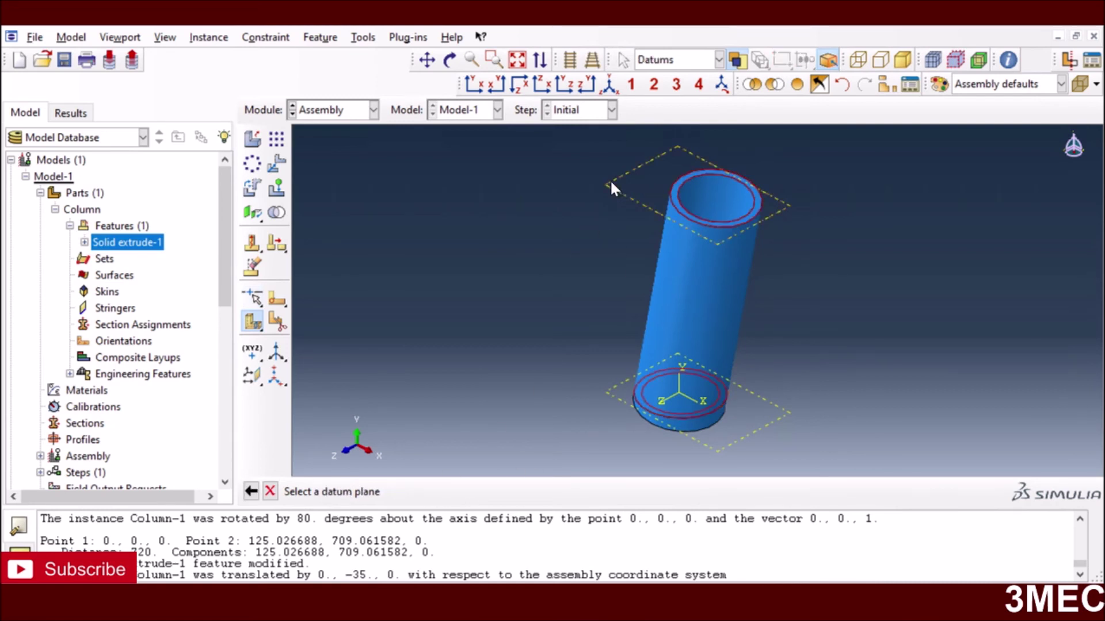
left_click(612, 184)
left_click(463, 493)
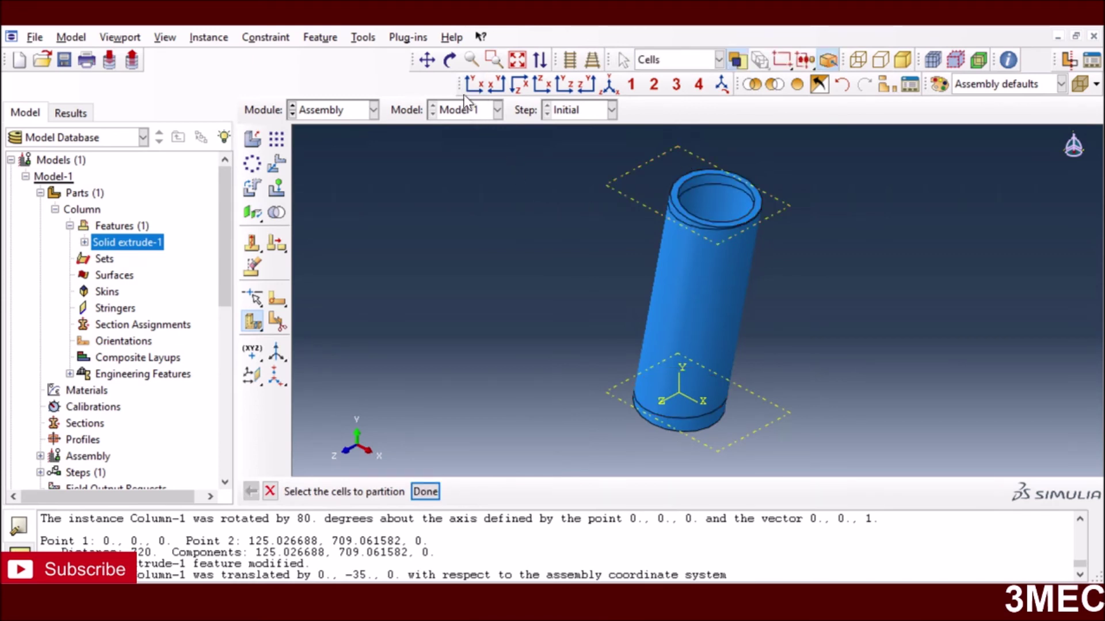
left_click(477, 79)
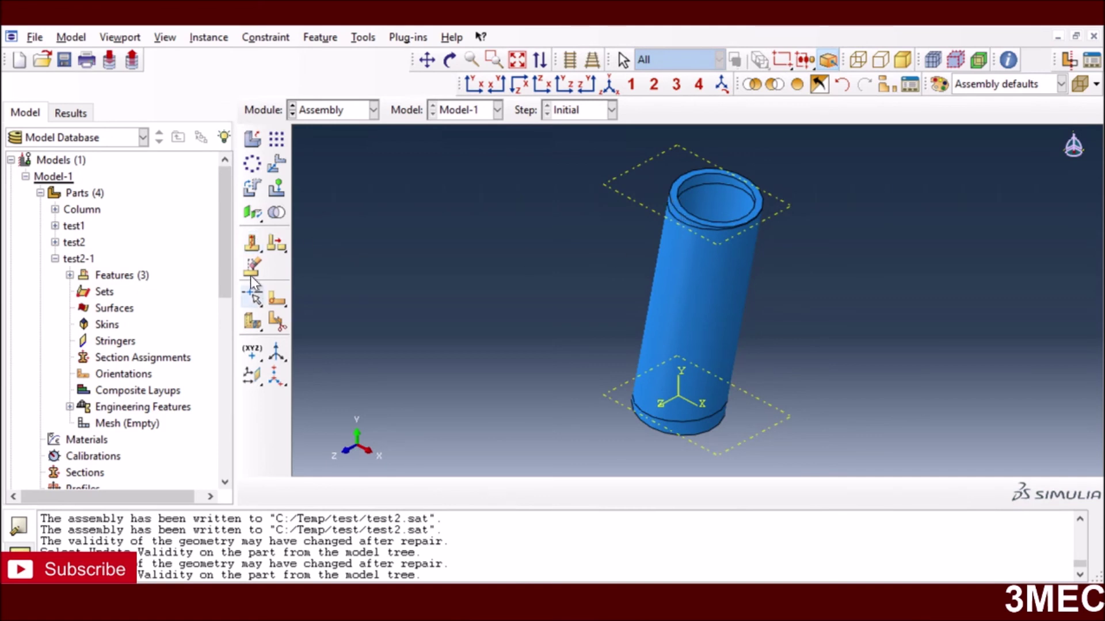
Export the assembly to an ACIS SAT file in version R19, overwriting test2.sat in the test directory
left_click(34, 37)
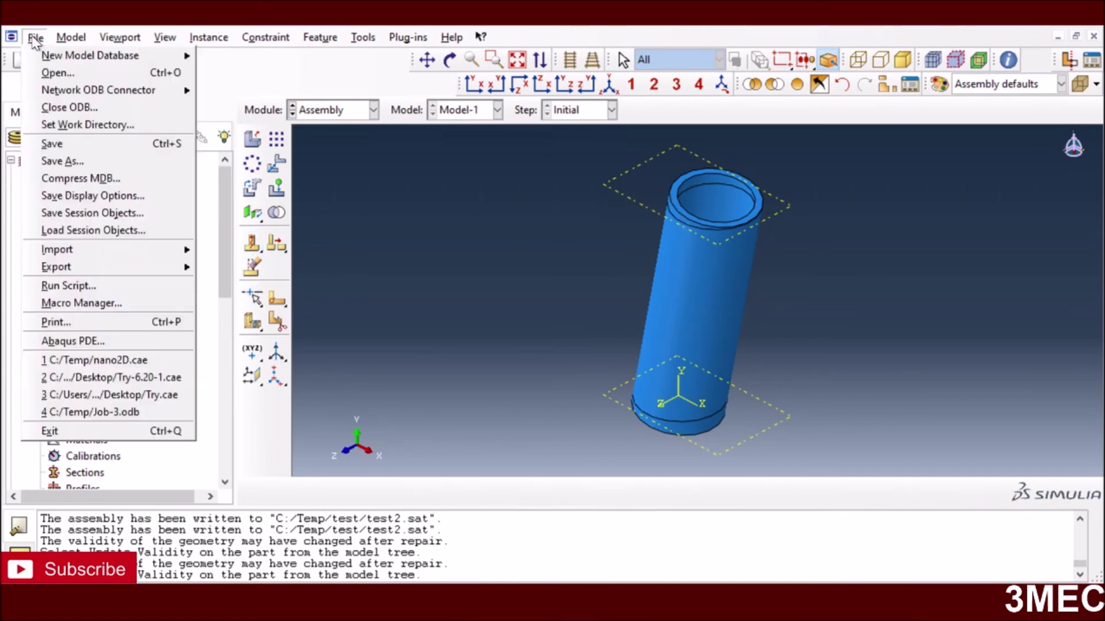
mouse_move(81, 267)
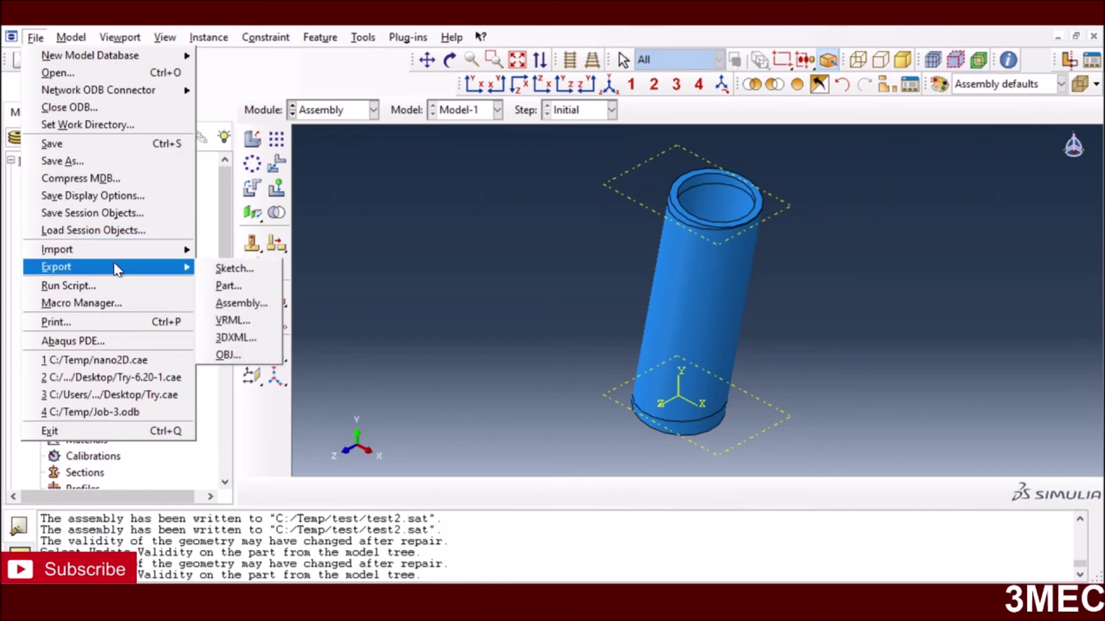
left_click(243, 303)
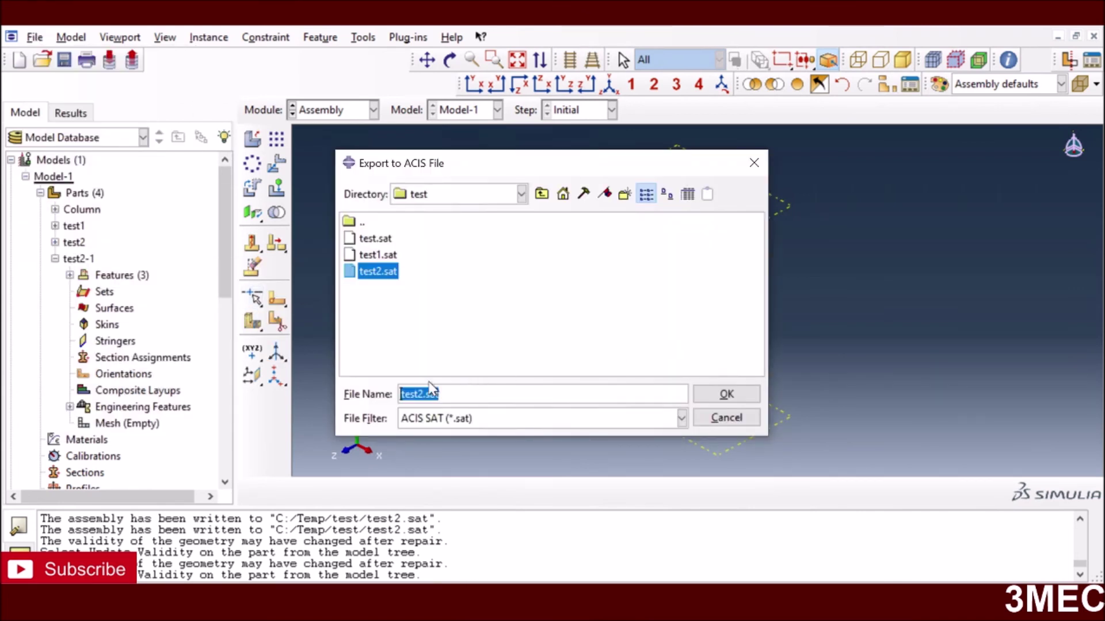
left_click(726, 394)
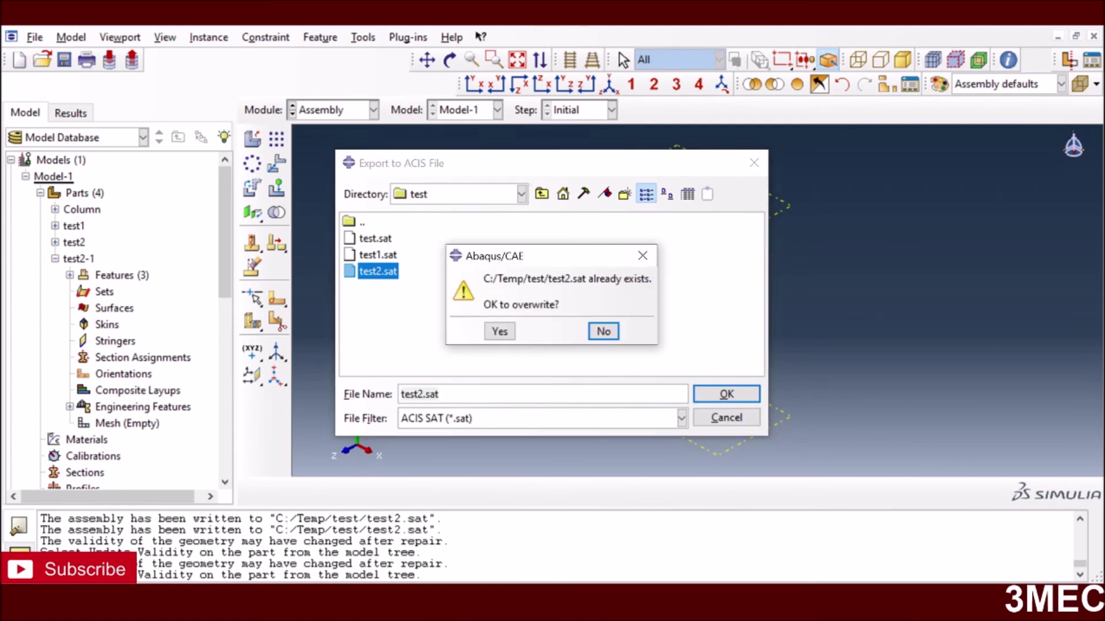
left_click(498, 331)
left_click(122, 440)
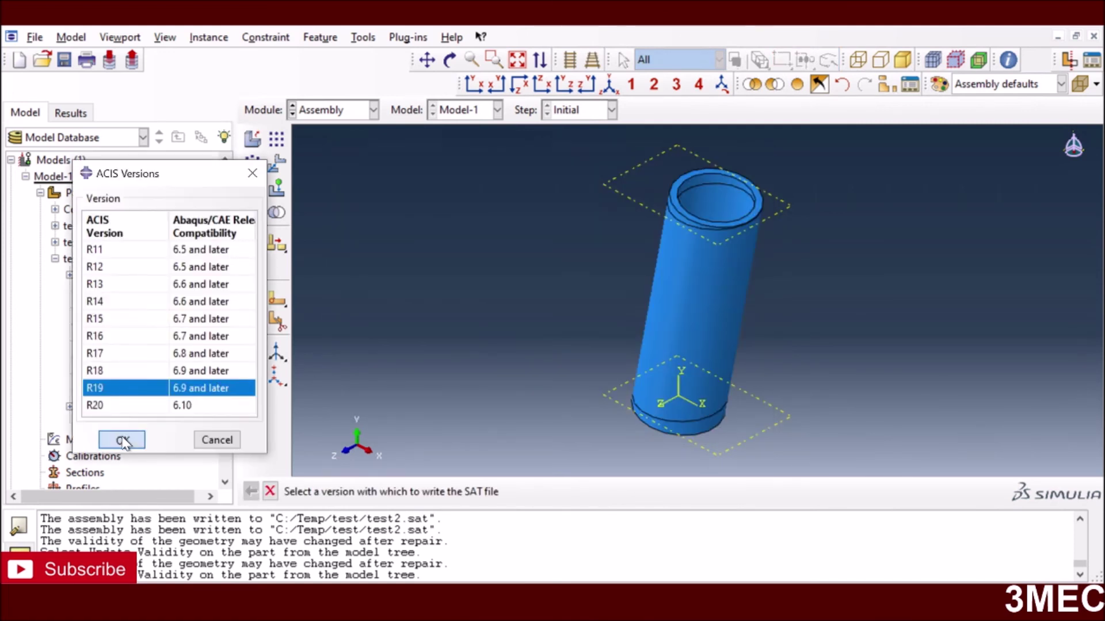
Switch to the Part module and delete the parts test1, test2 and test2-1, keeping only Column
left_click(319, 112)
left_click(317, 129)
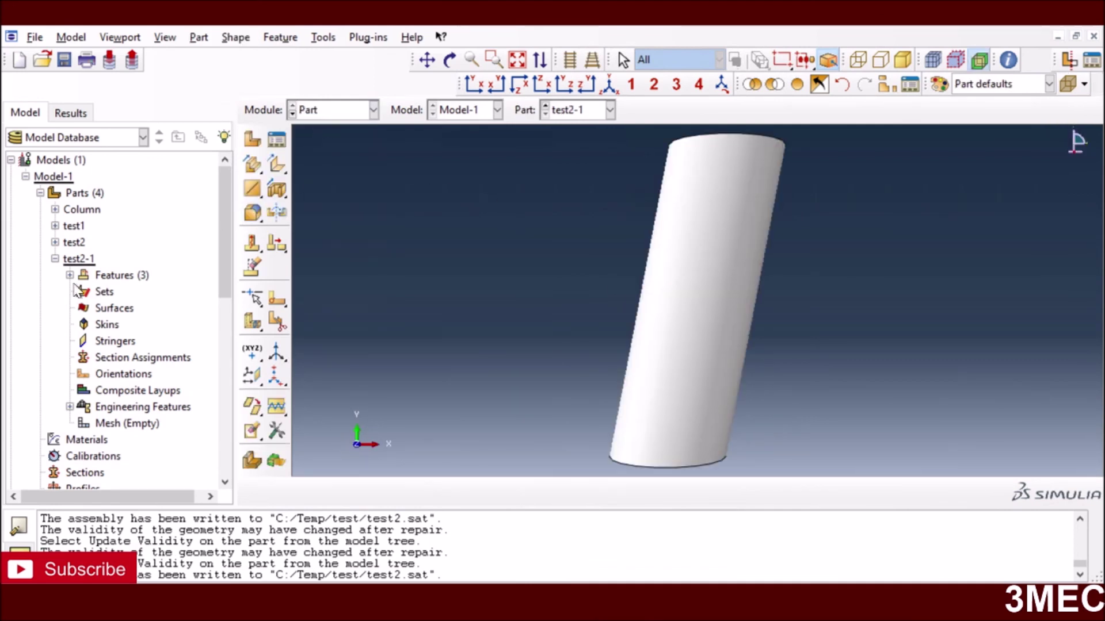
left_click(74, 226)
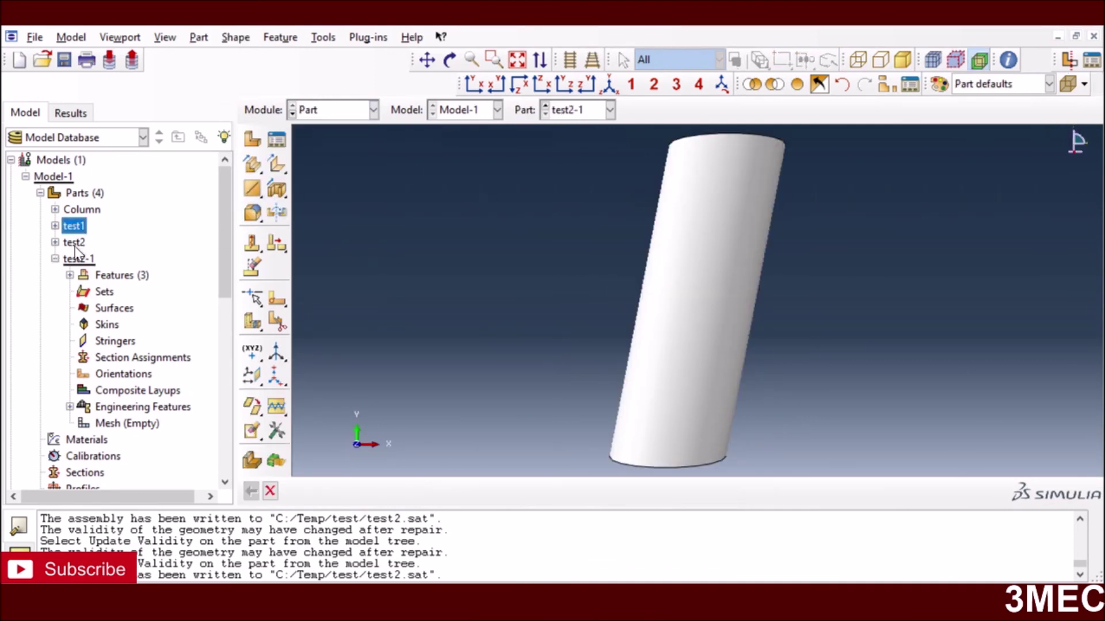
right_click(78, 258)
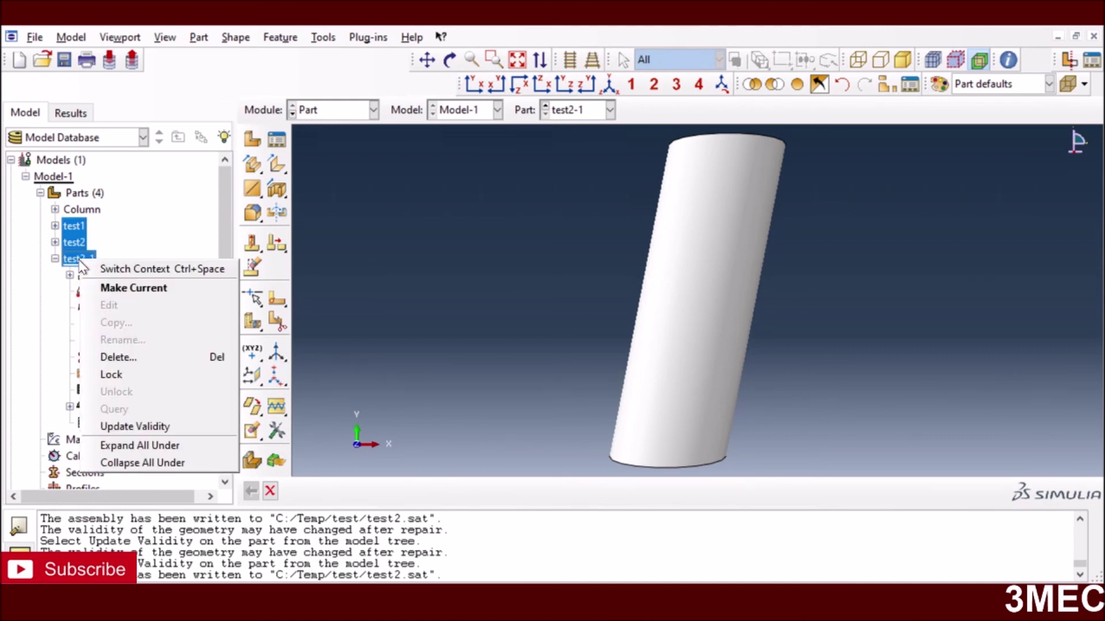
left_click(118, 358)
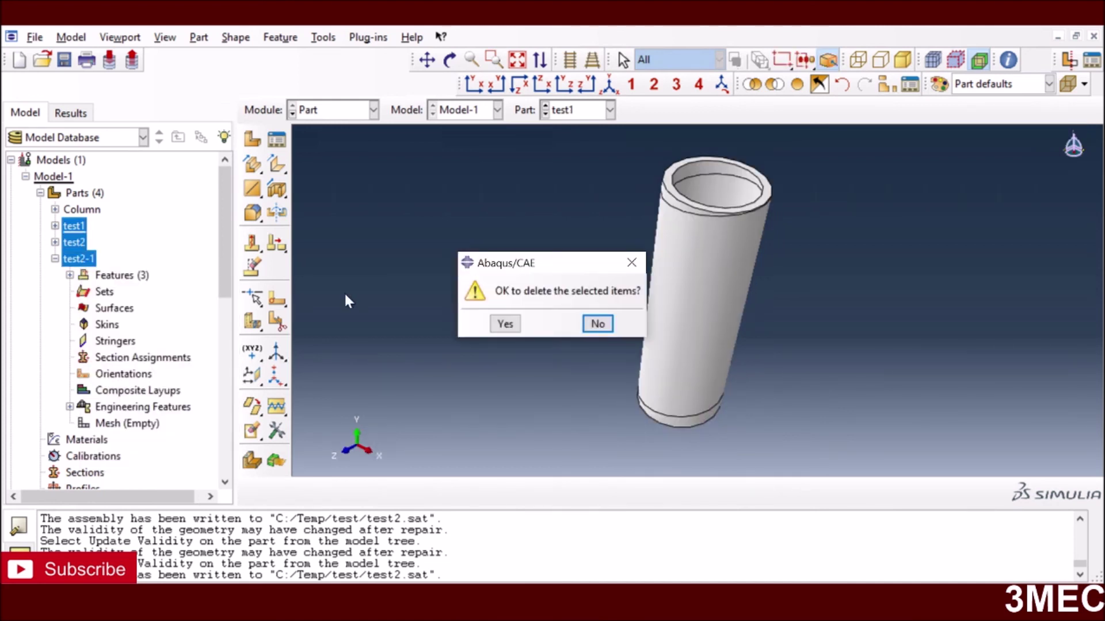
left_click(504, 324)
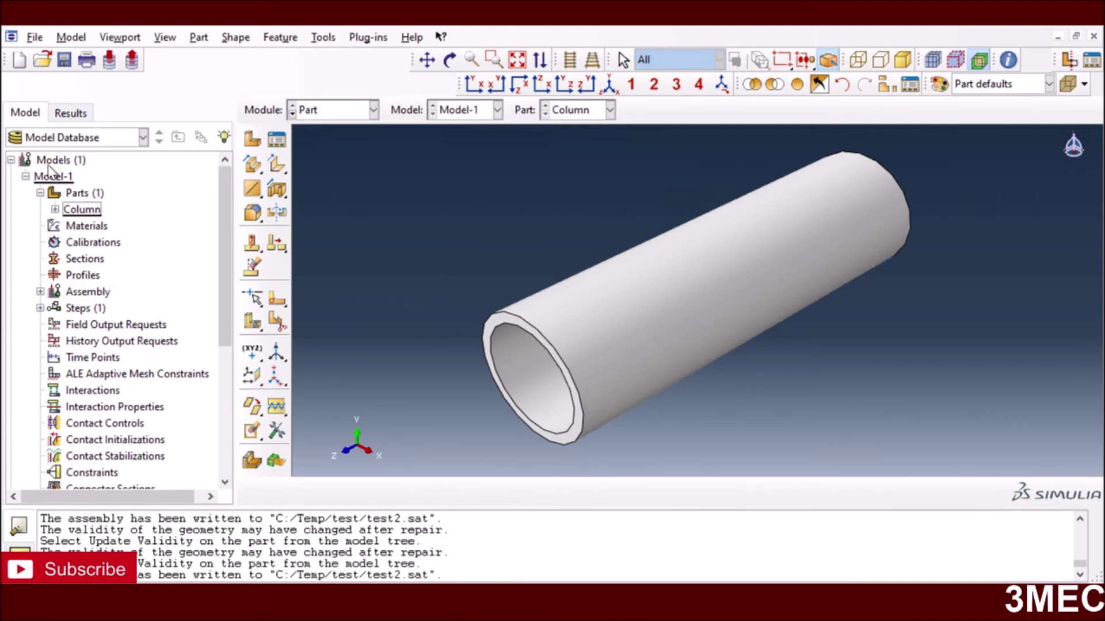
Import test2.sat from the test directory as part test2, with all parts created individually
left_click(34, 37)
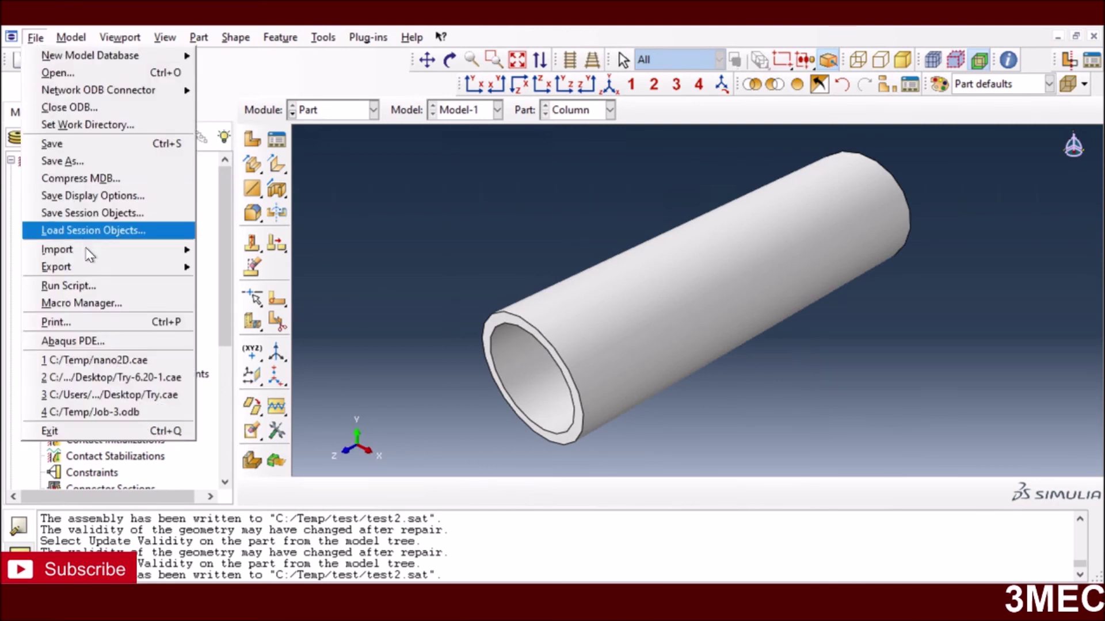
mouse_move(134, 248)
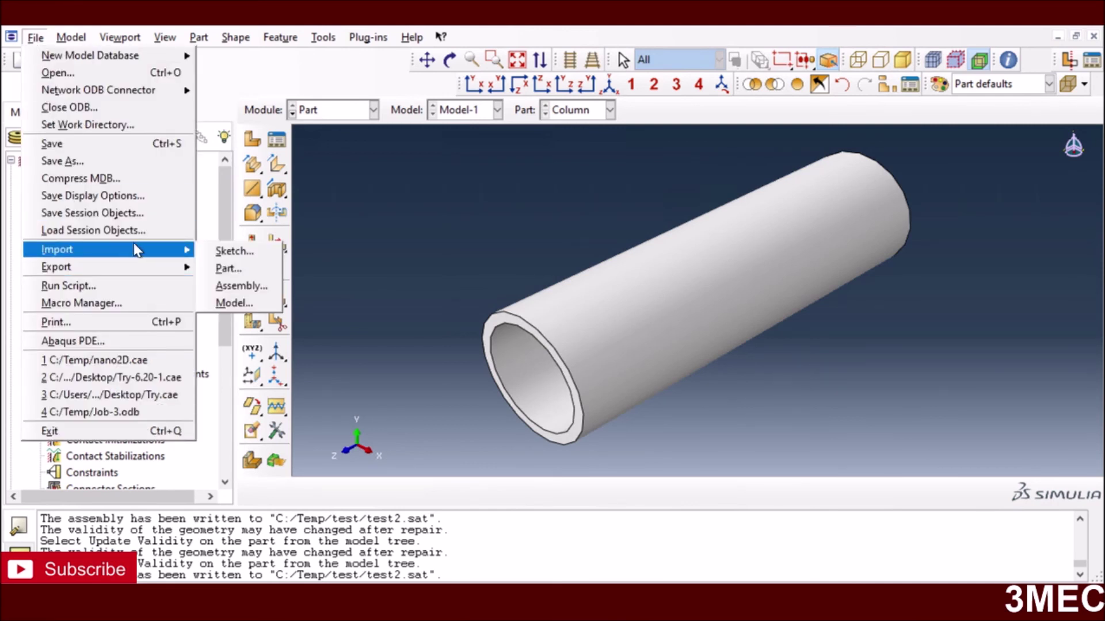
left_click(231, 266)
left_click(391, 273)
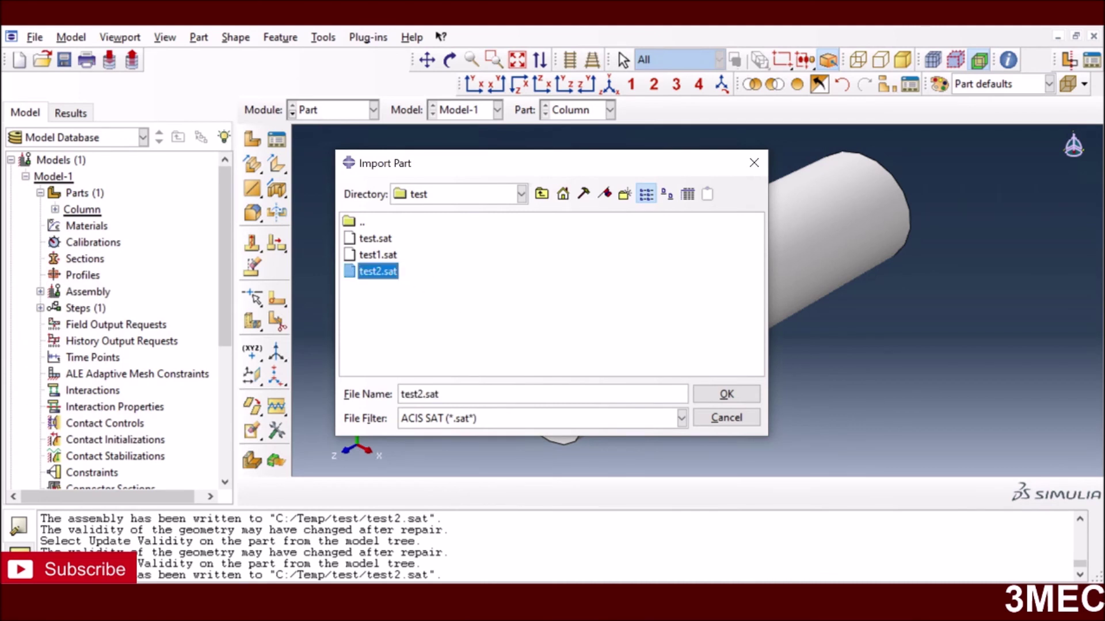
left_click(724, 394)
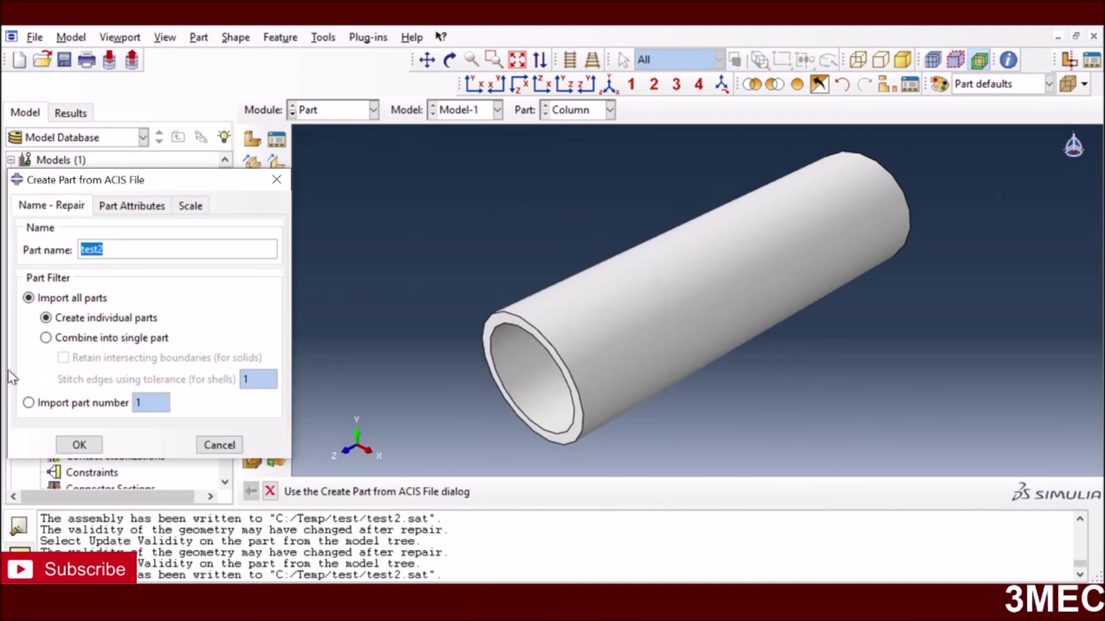
left_click(85, 444)
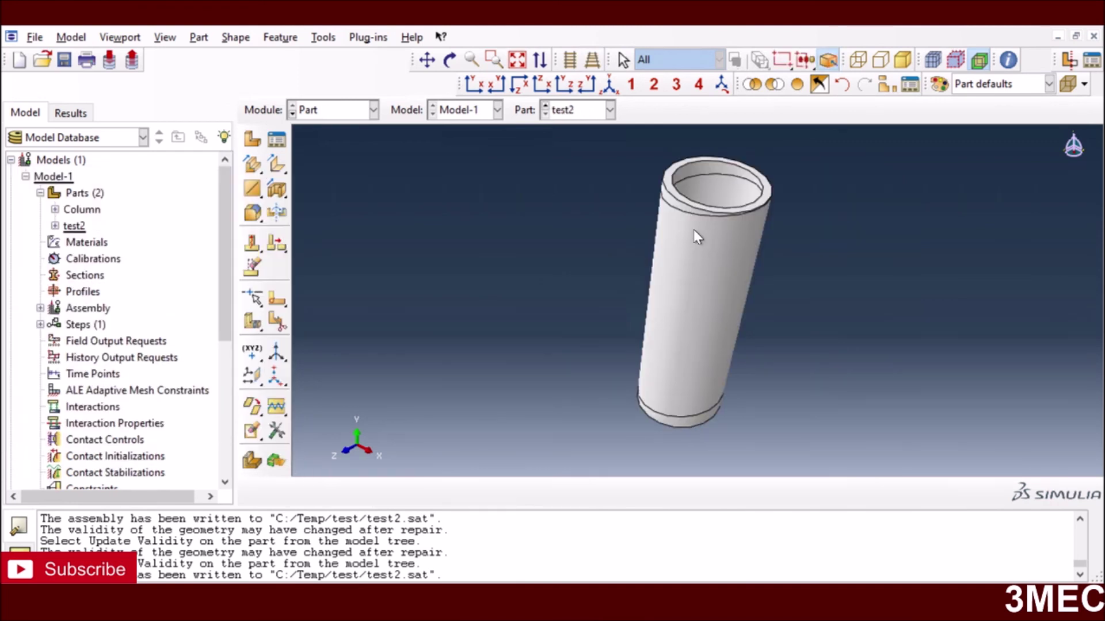
left_click(474, 83)
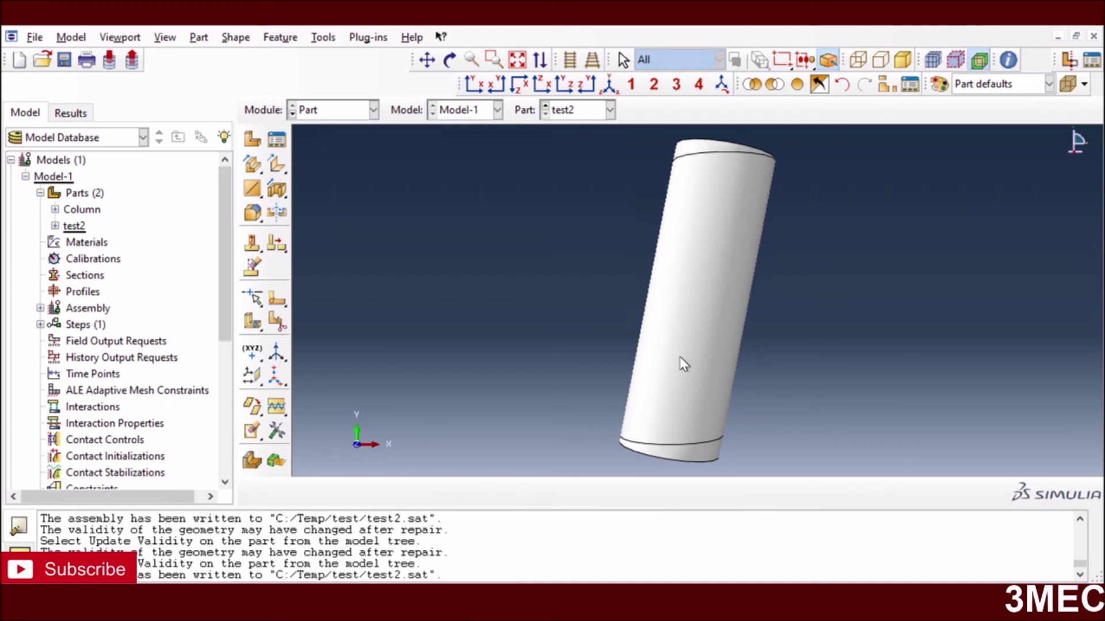
left_click(609, 85)
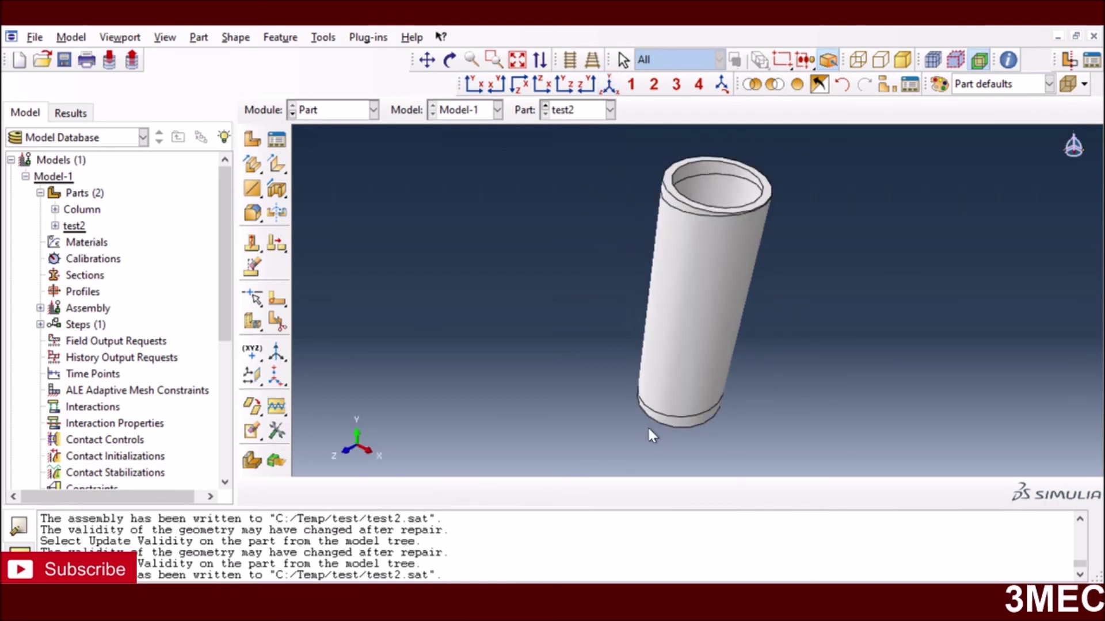
Remove the faces of the slanted slices beyond the partitions at both column ends, accepting the deletion of the affected cells
left_click(252, 433)
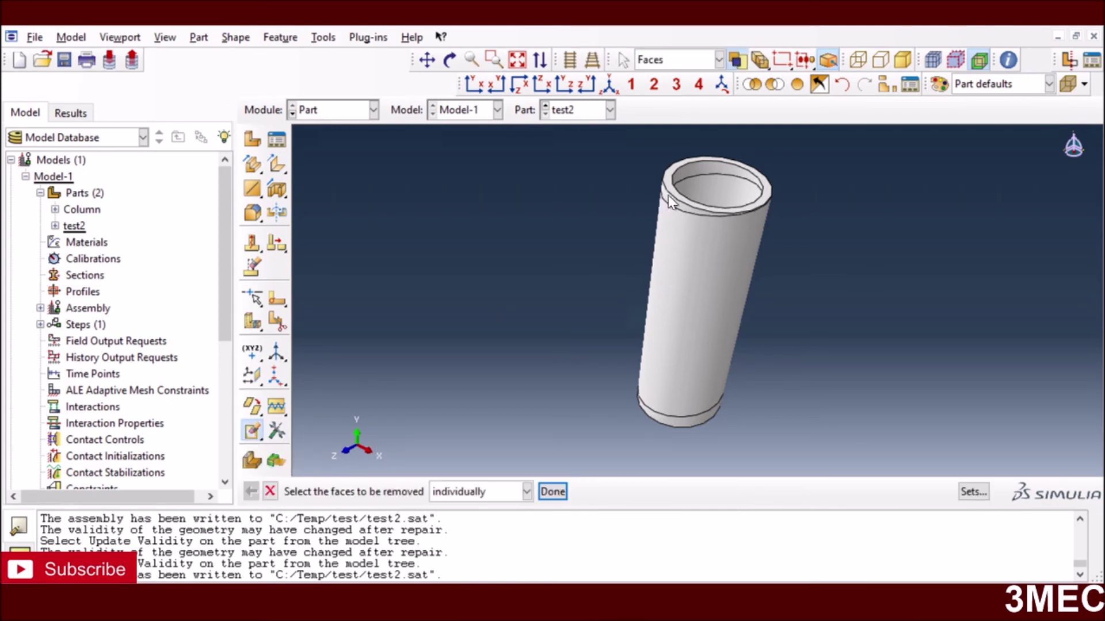
left_click(667, 200)
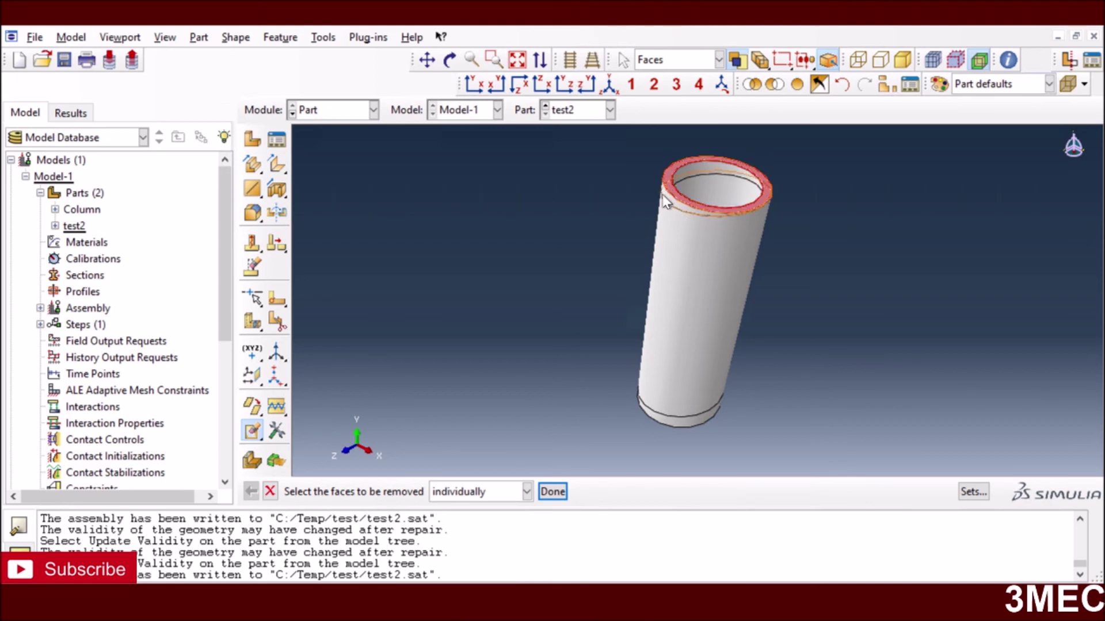
left_click(684, 173, "shift")
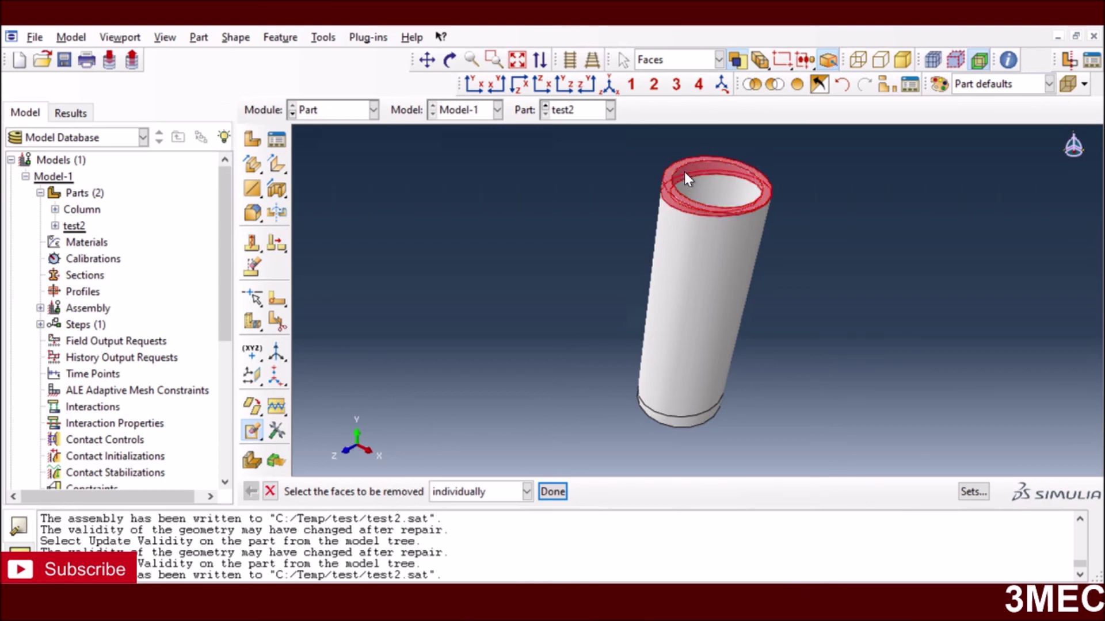
left_click(662, 420, "shift")
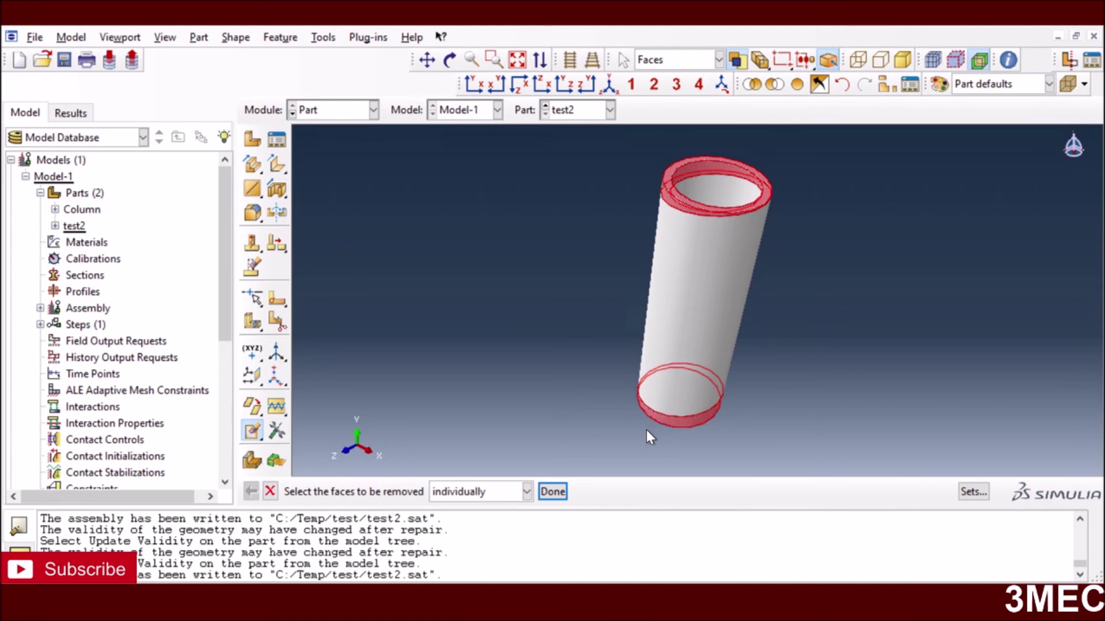
left_click(673, 427)
left_click(450, 59)
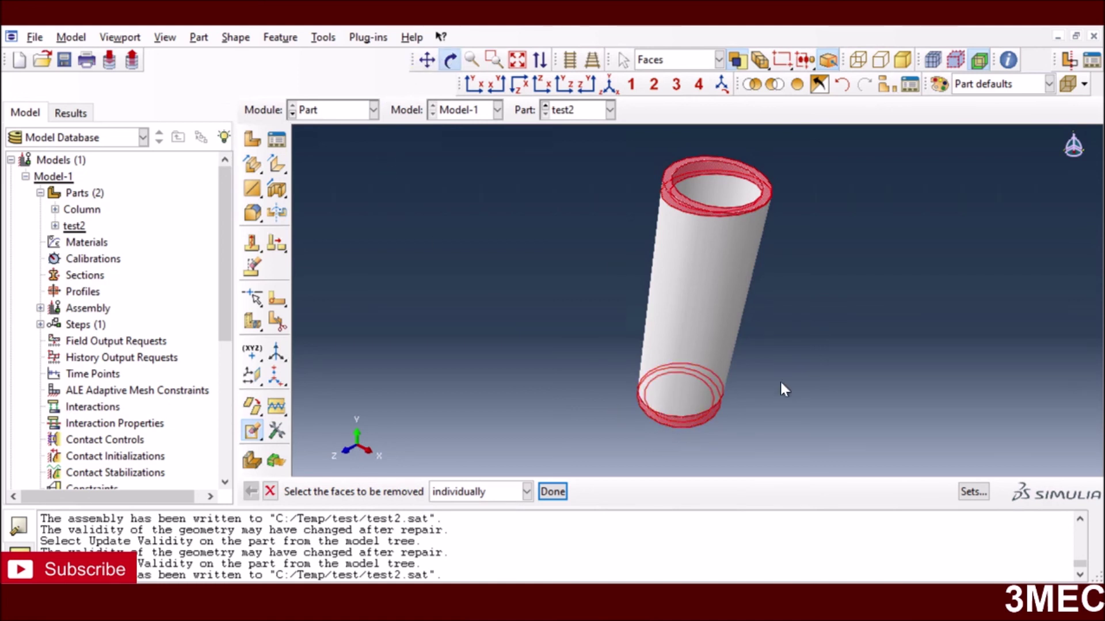
left_click_drag(712, 392, 656, 338)
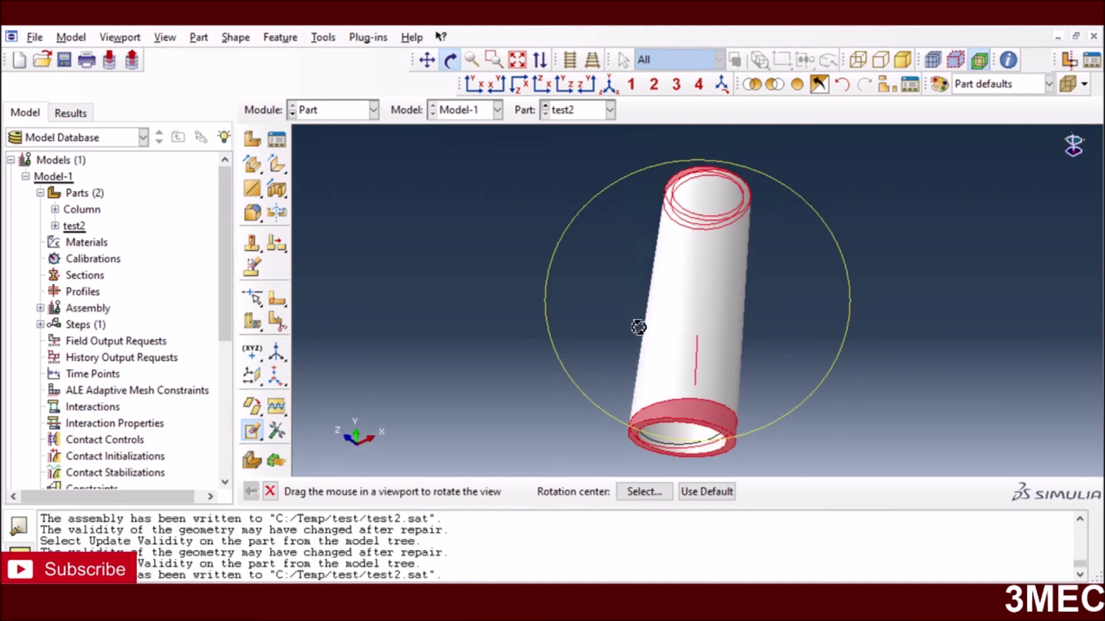
left_click(450, 60)
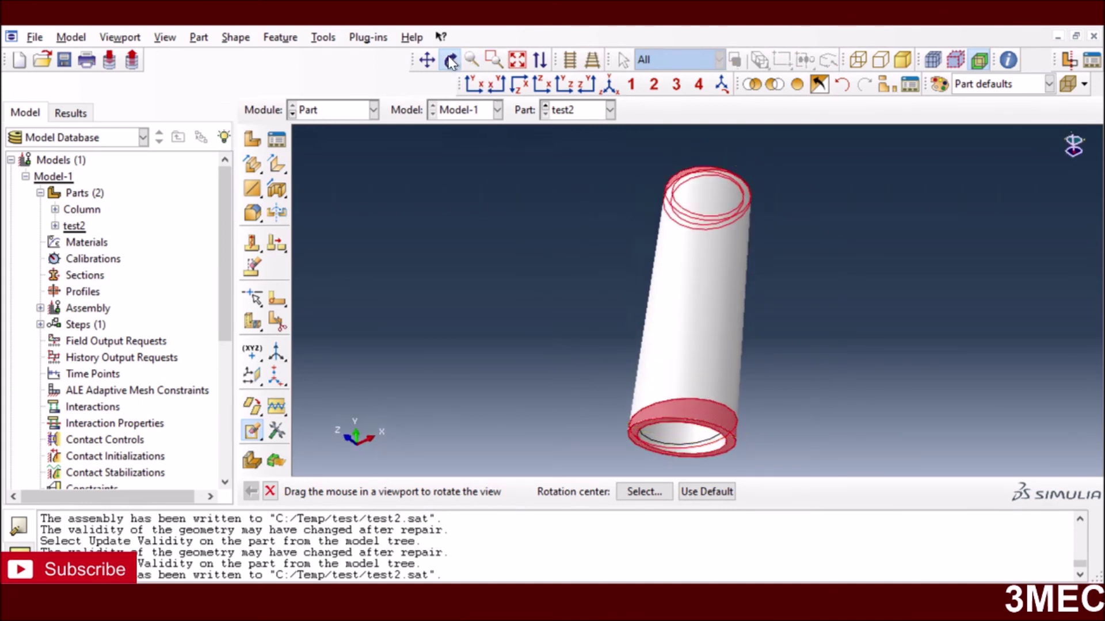
left_click(707, 444)
left_click(552, 492)
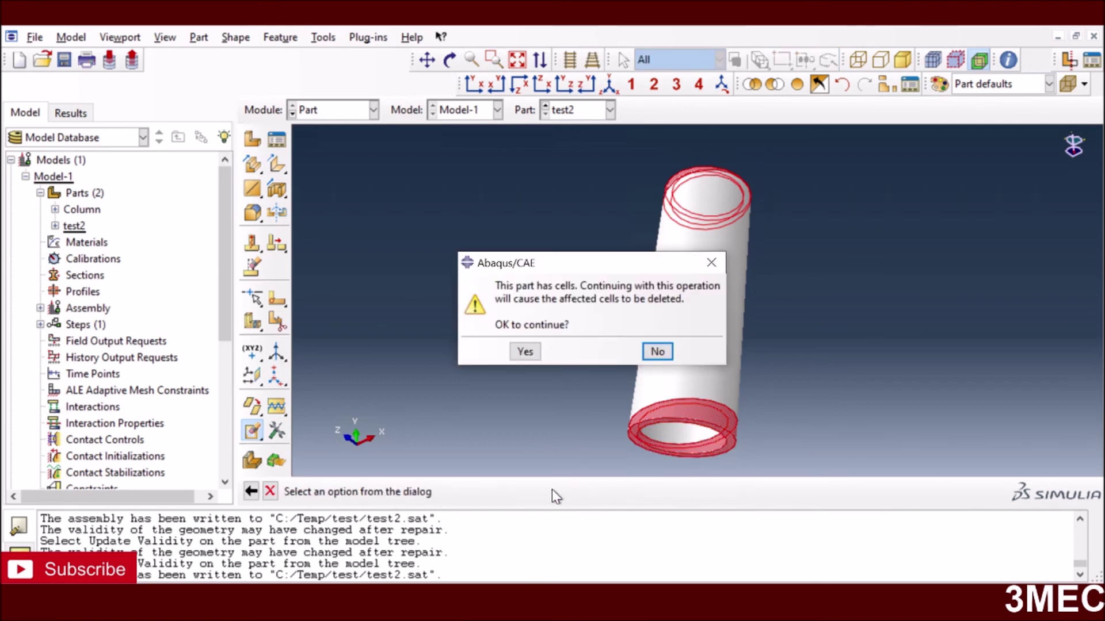
left_click(522, 352)
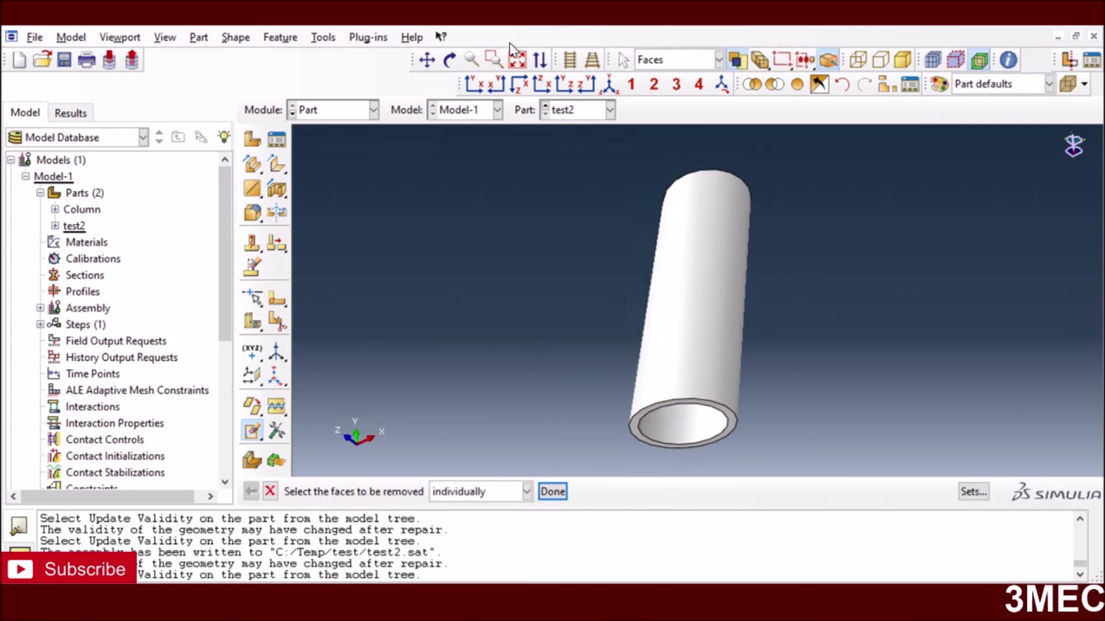
left_click(475, 83)
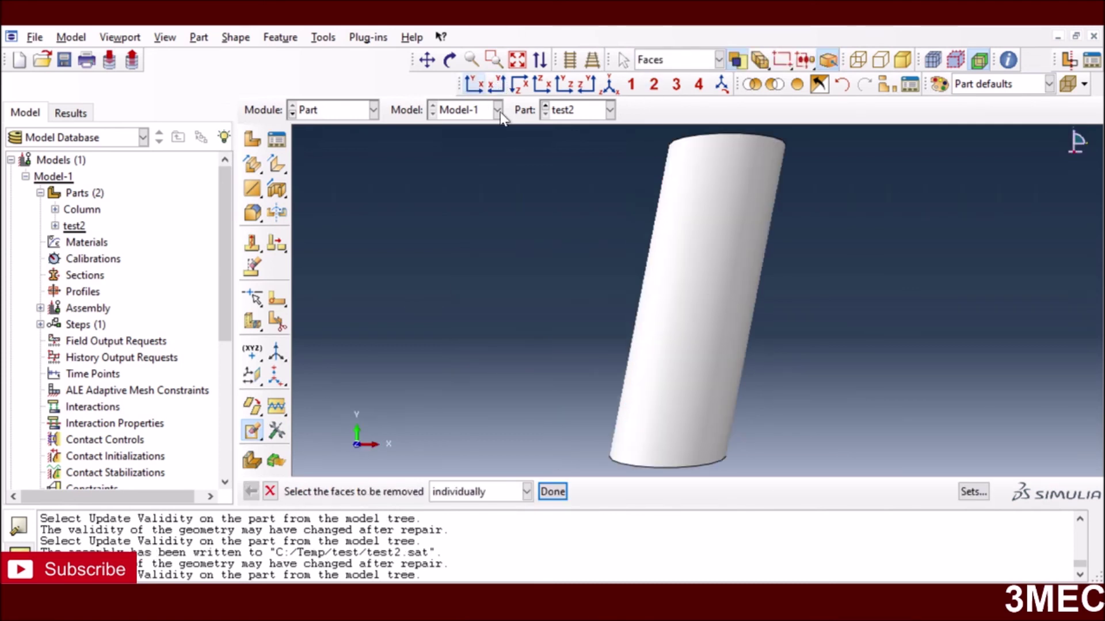
left_click(608, 84)
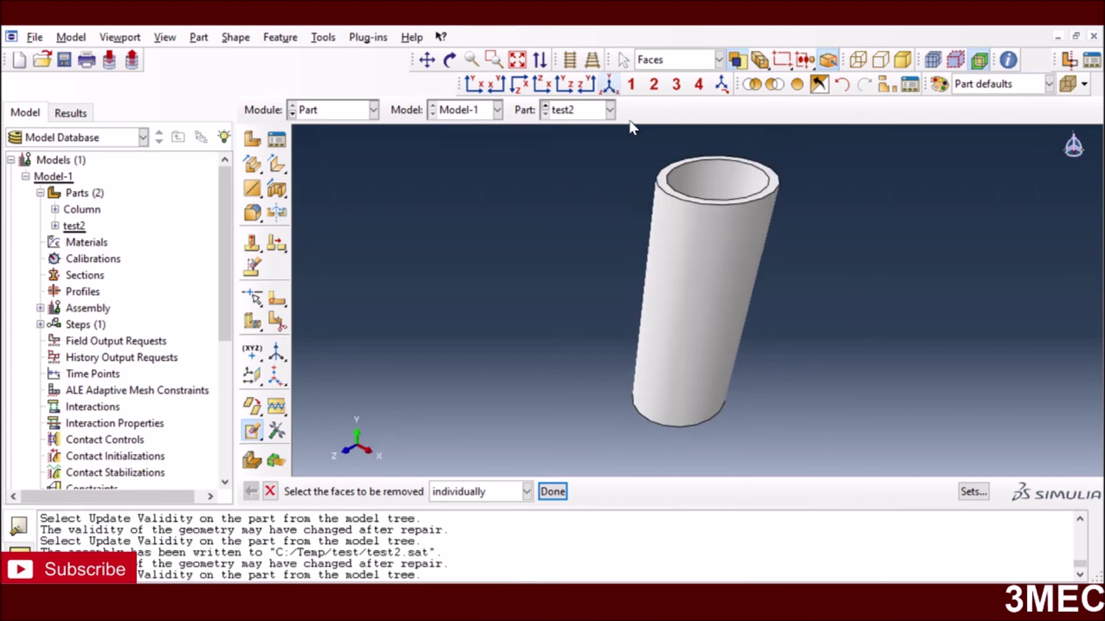
Switch to the Mesh module and seed part test2 with an approximate global size of 20
left_click(345, 110)
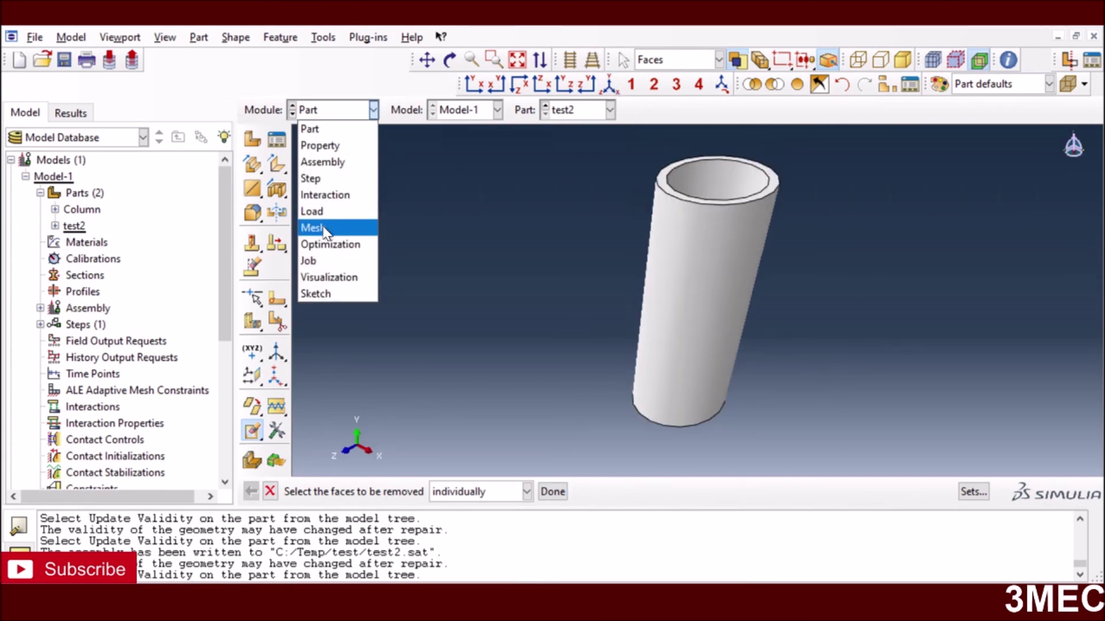
left_click(331, 230)
left_click(251, 143)
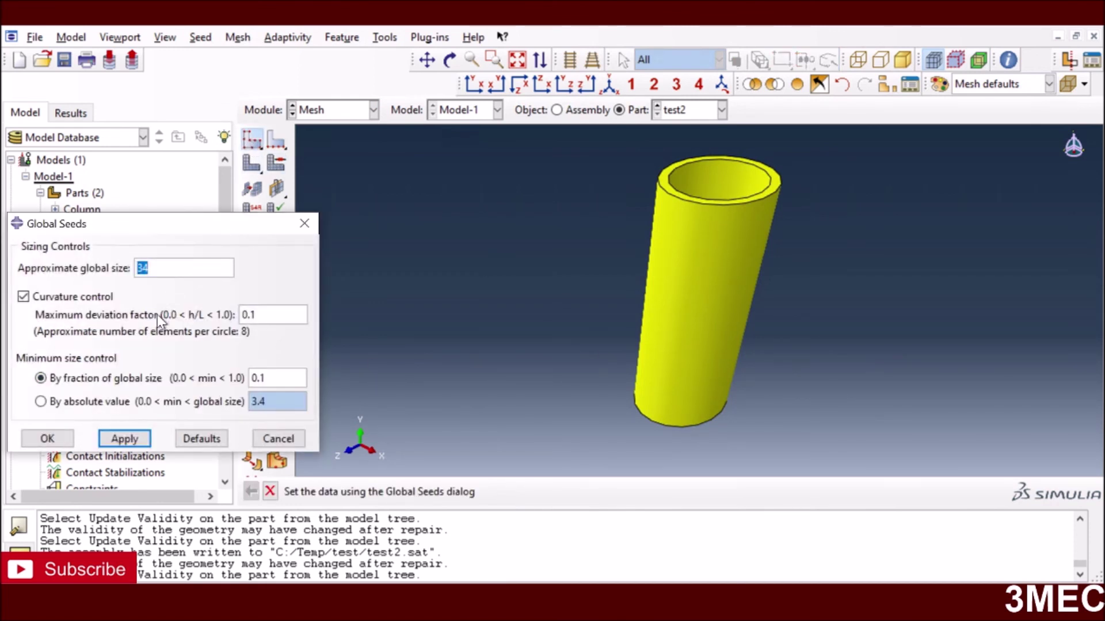
type("20")
left_click(35, 439)
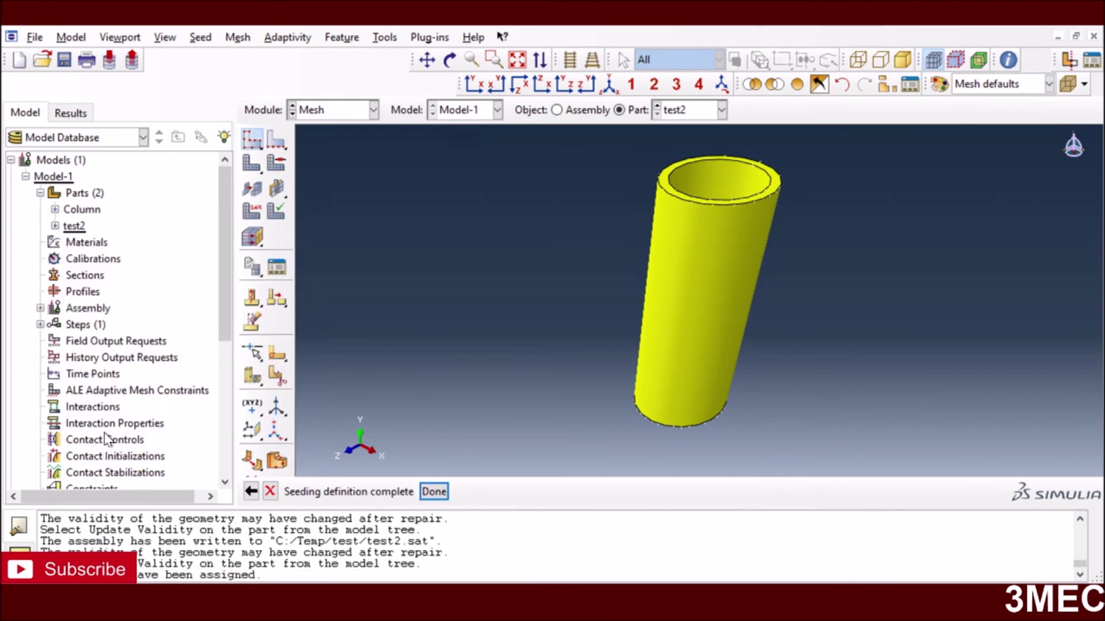
left_click(429, 492)
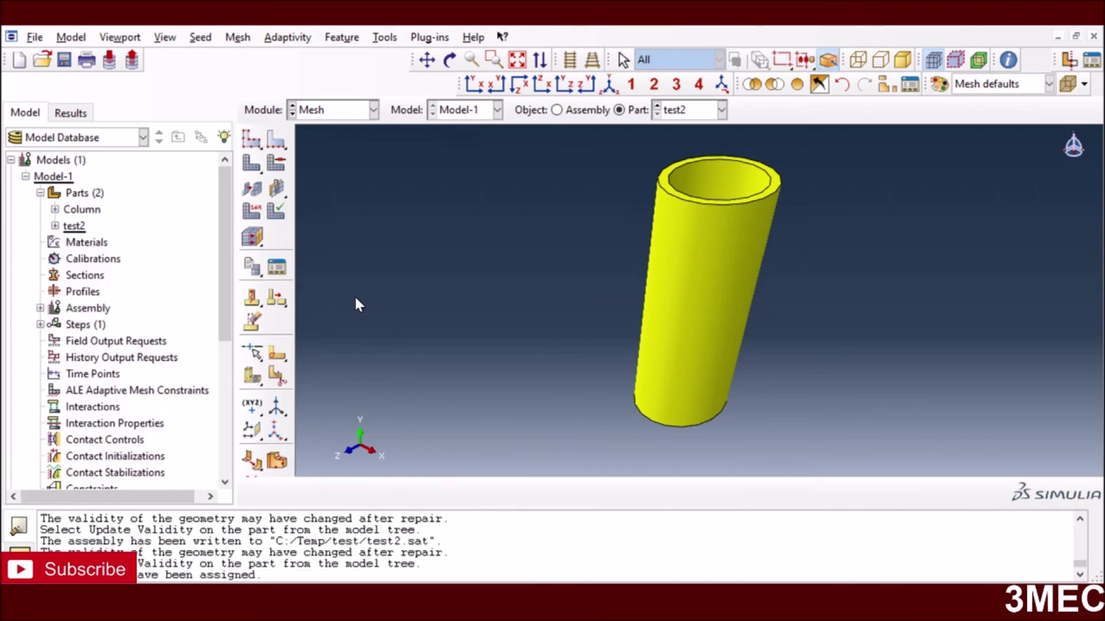
Generate the mesh on part test2 and check it in the front and isometric views
left_click(251, 163)
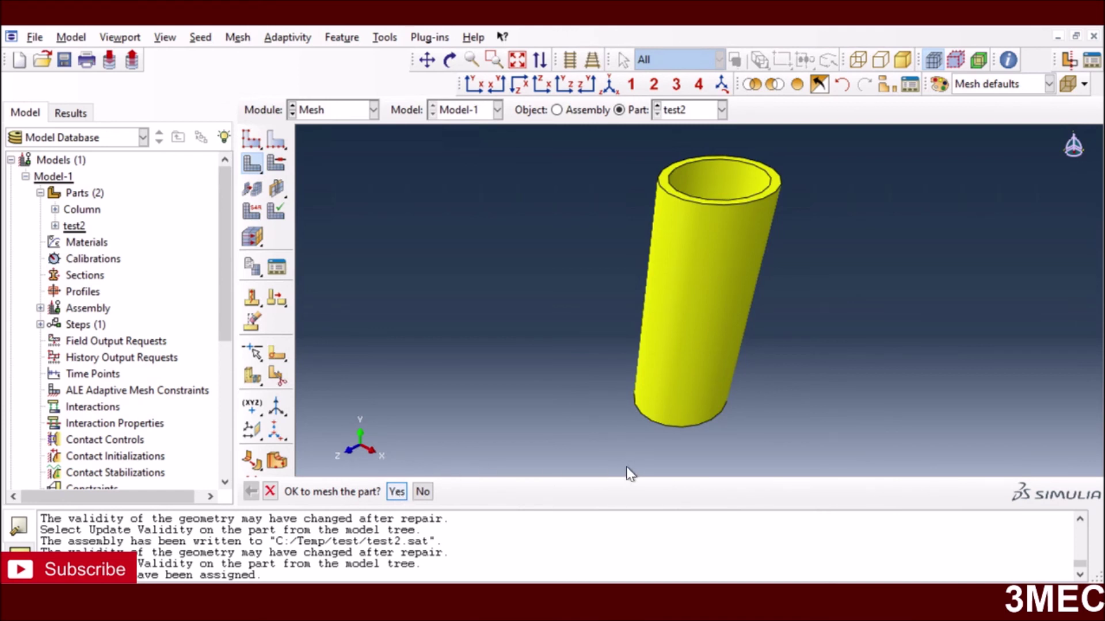
left_click(397, 491)
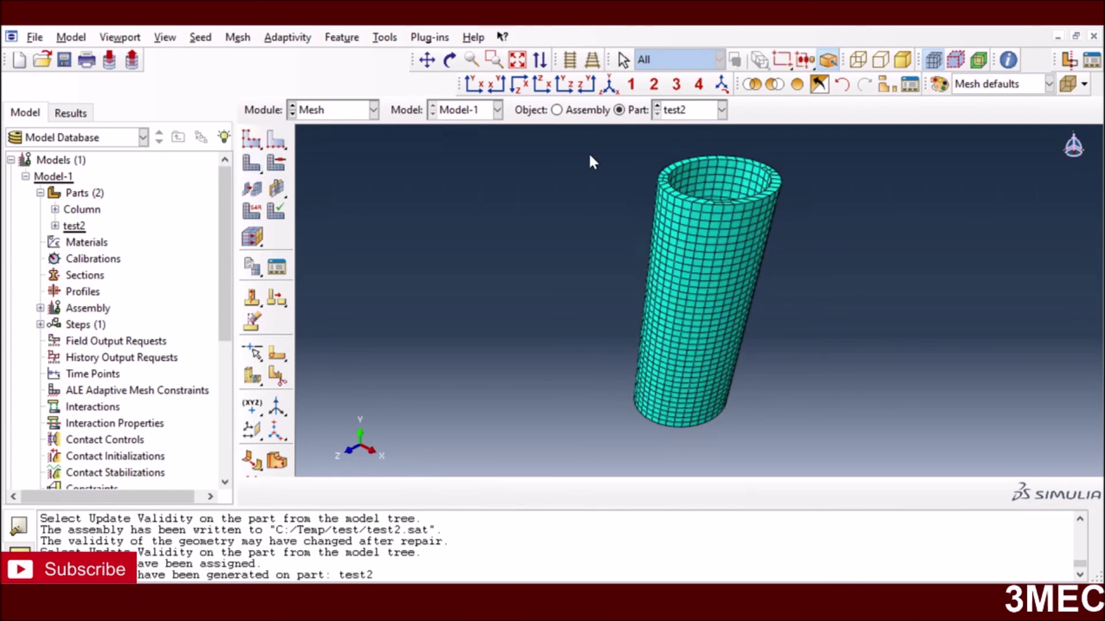
left_click(474, 84)
left_click(608, 85)
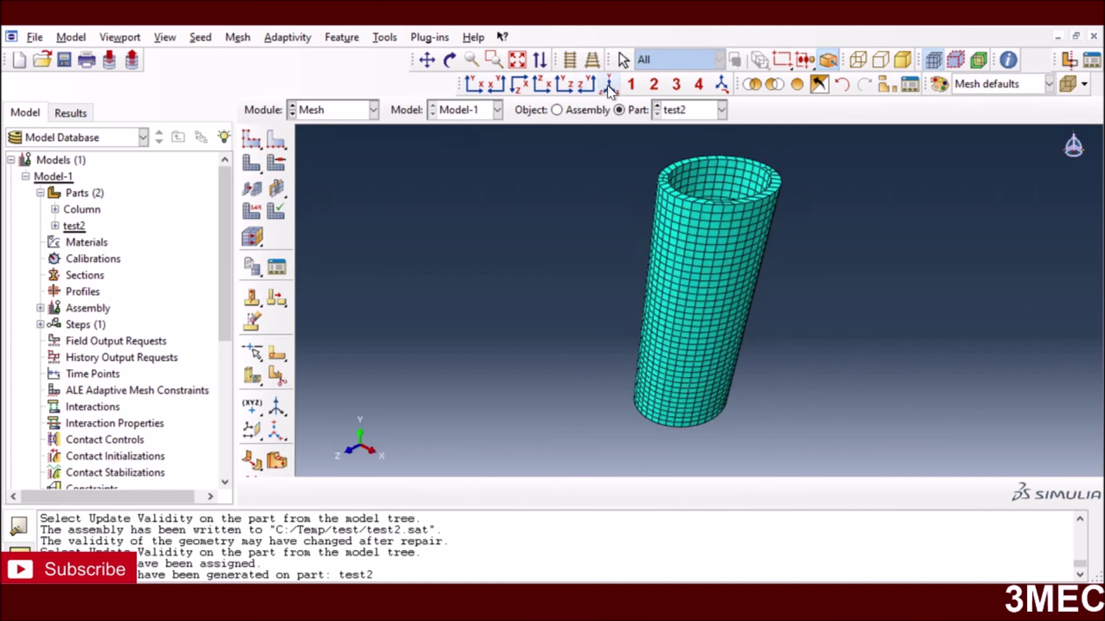